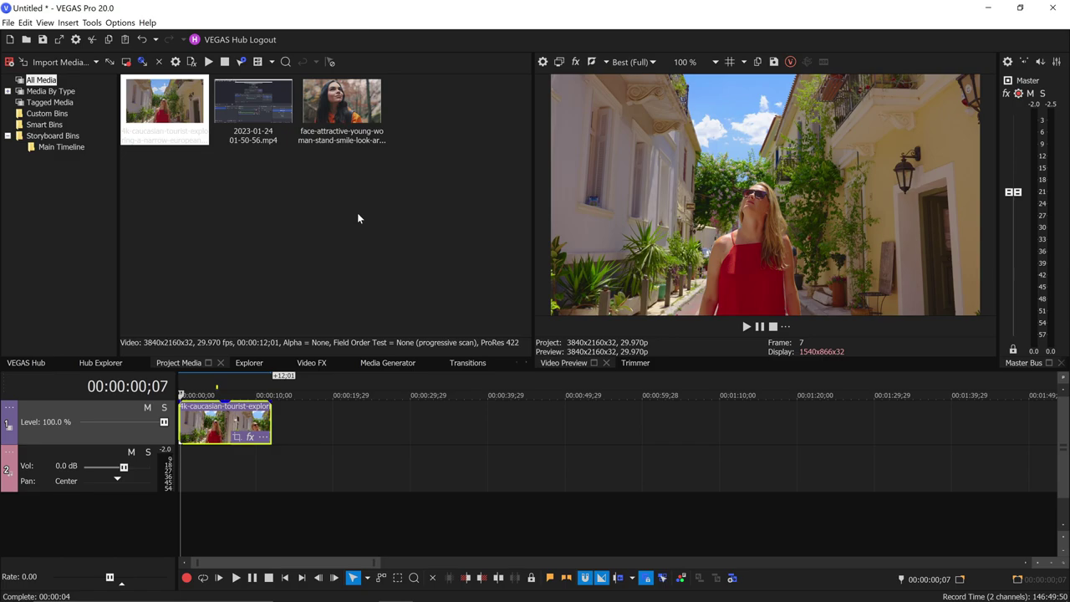
- Move the playhead to 00:00:02;20, where the woman in red looks up
{"action": "left_click", "coordinate": [190, 386]}
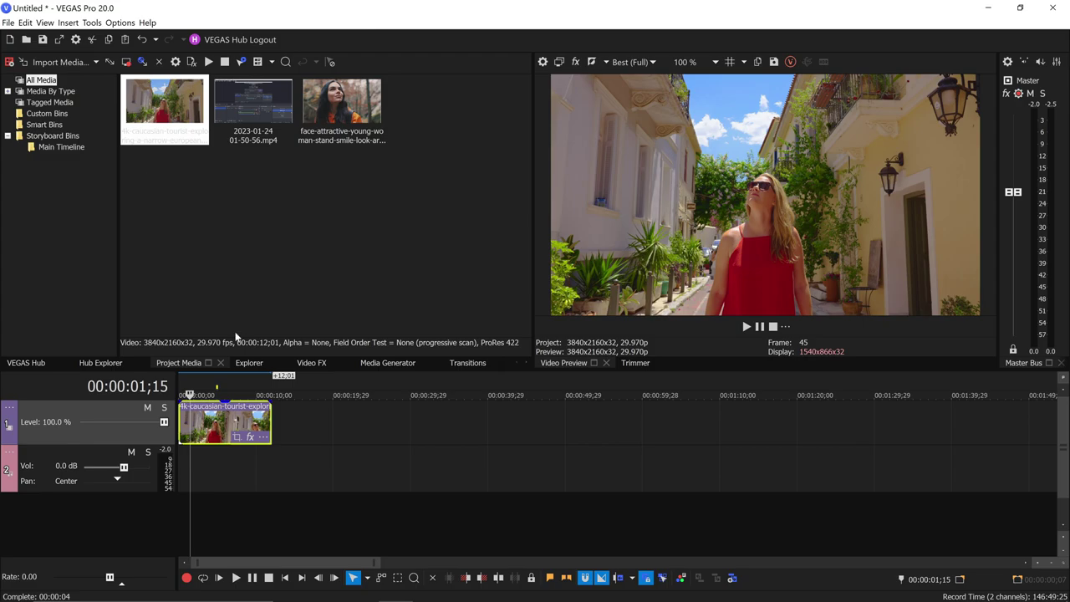
{"action": "left_click", "coordinate": [200, 386]}
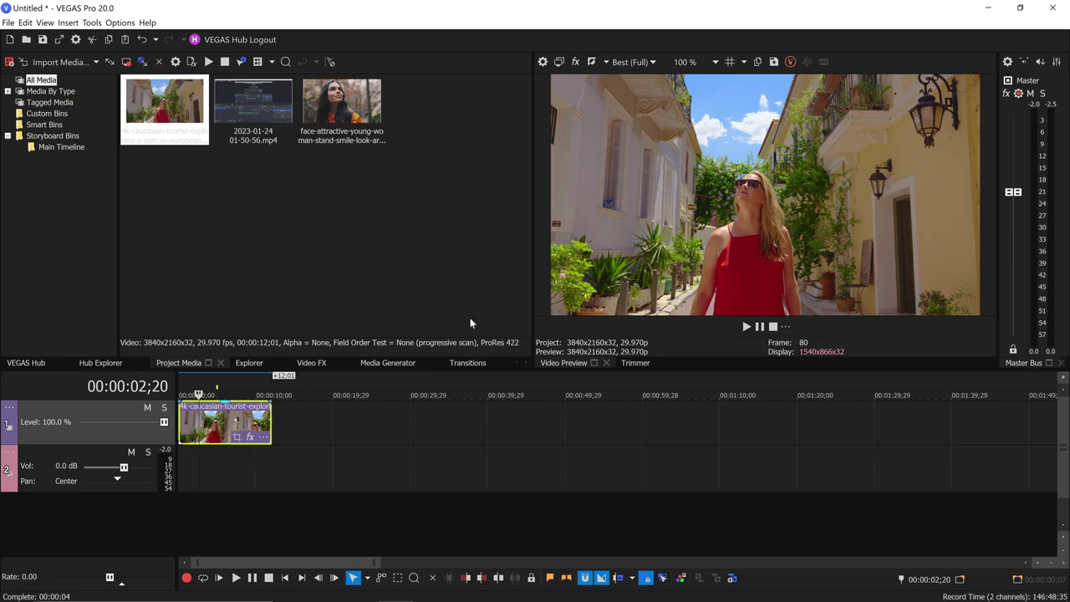
- Duplicate the street track and chain Black and White, Invert, Brightness and Contrast, Gaussian Blur on the top clip
{"action": "right_click", "coordinate": [102, 431]}
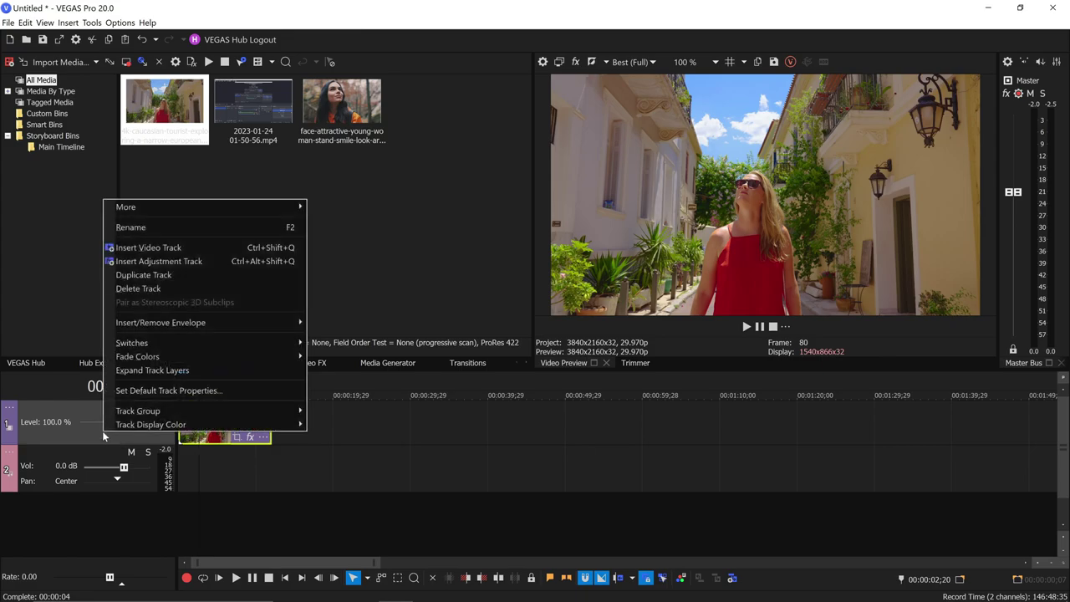
{"action": "left_click", "coordinate": [196, 280]}
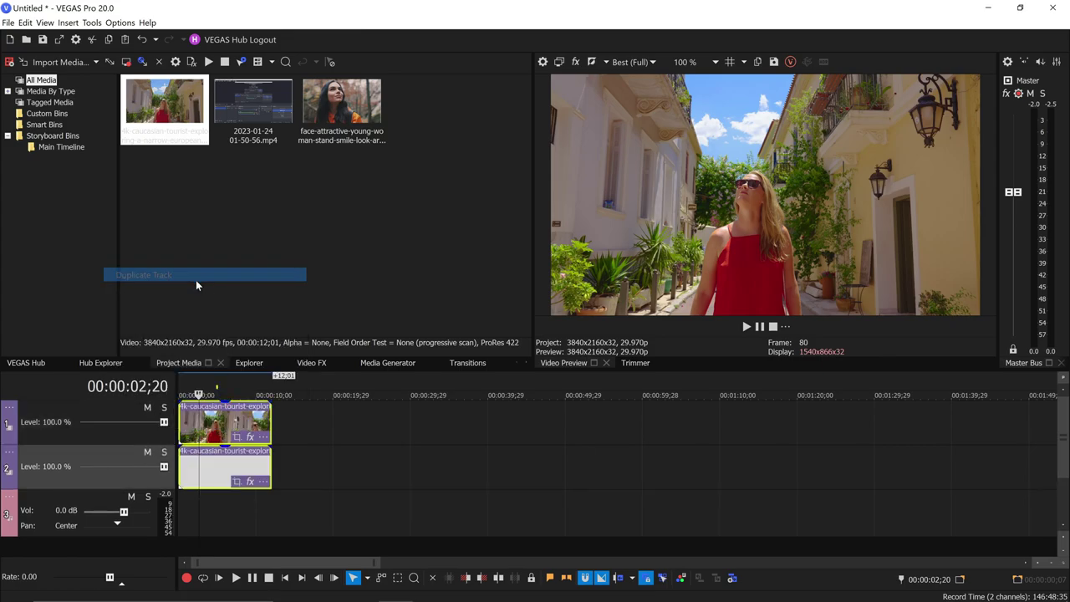
{"action": "left_click", "coordinate": [251, 436]}
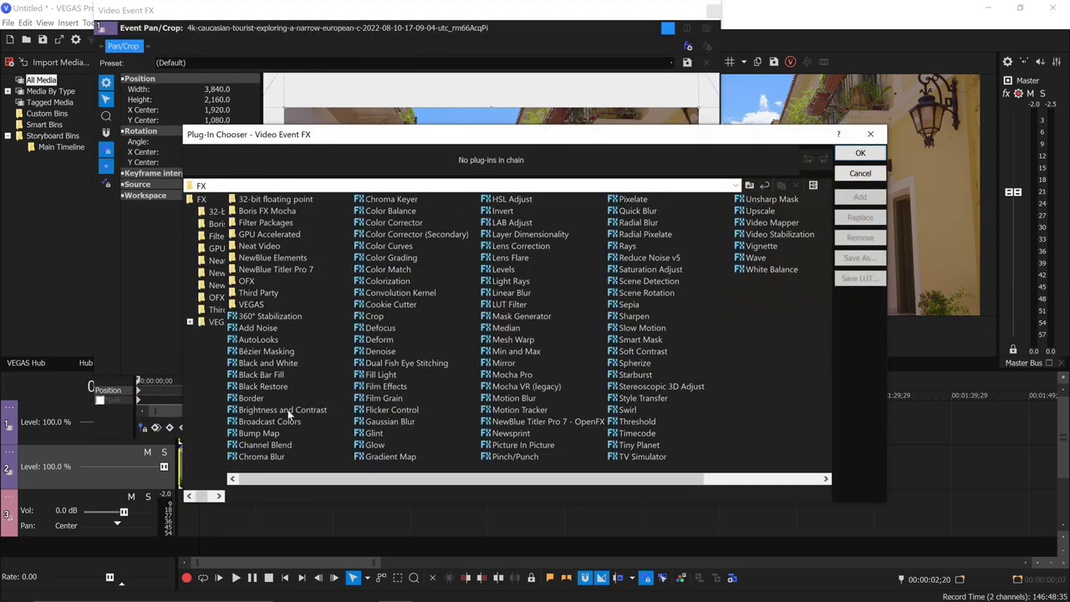
{"action": "double_click", "coordinate": [280, 364]}
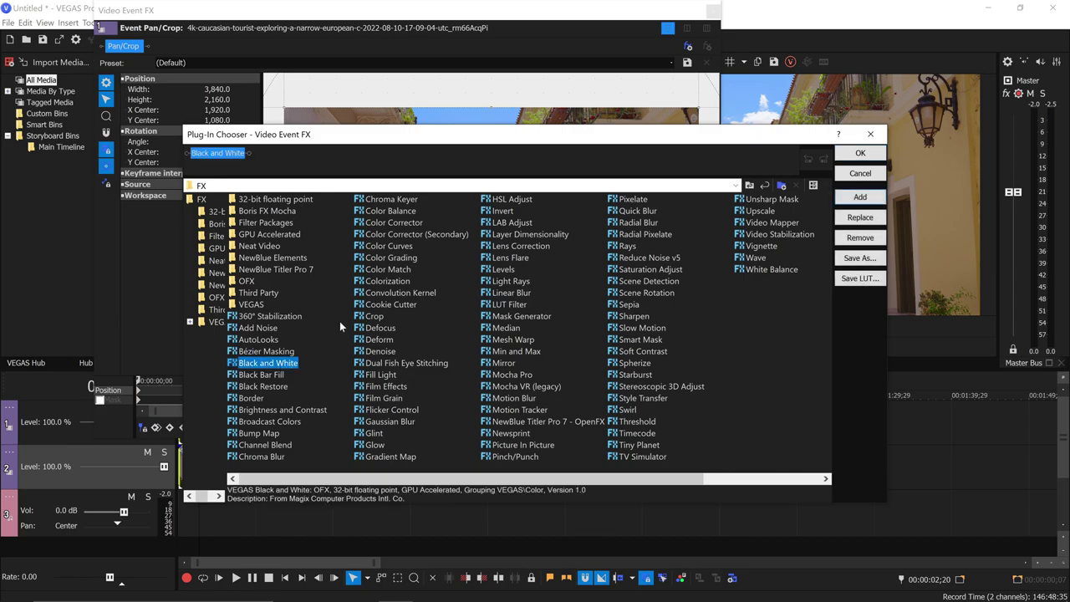
{"action": "double_click", "coordinate": [512, 215]}
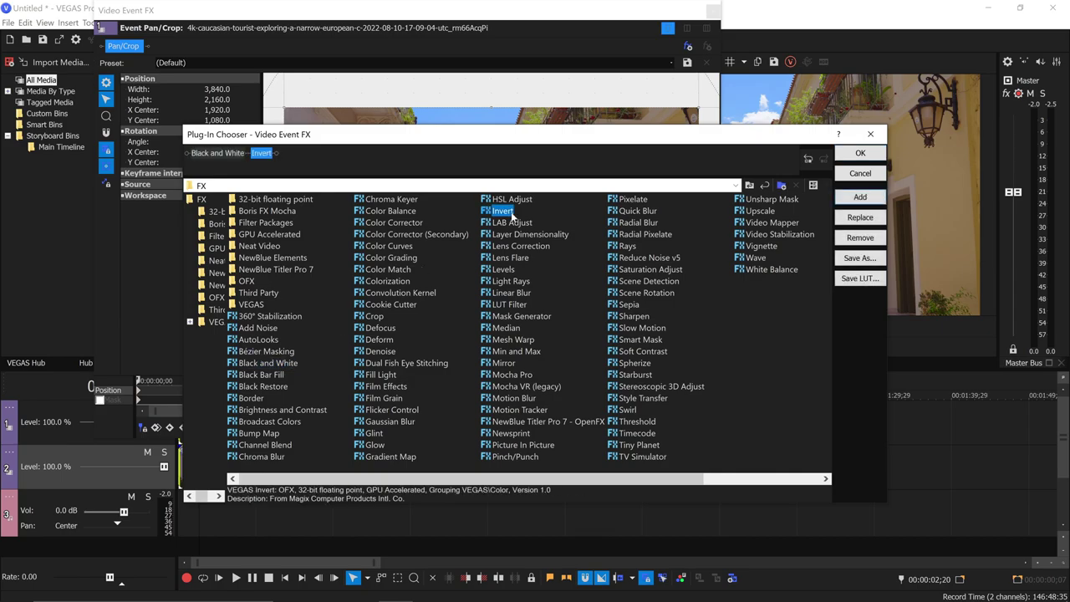
{"action": "double_click", "coordinate": [307, 410]}
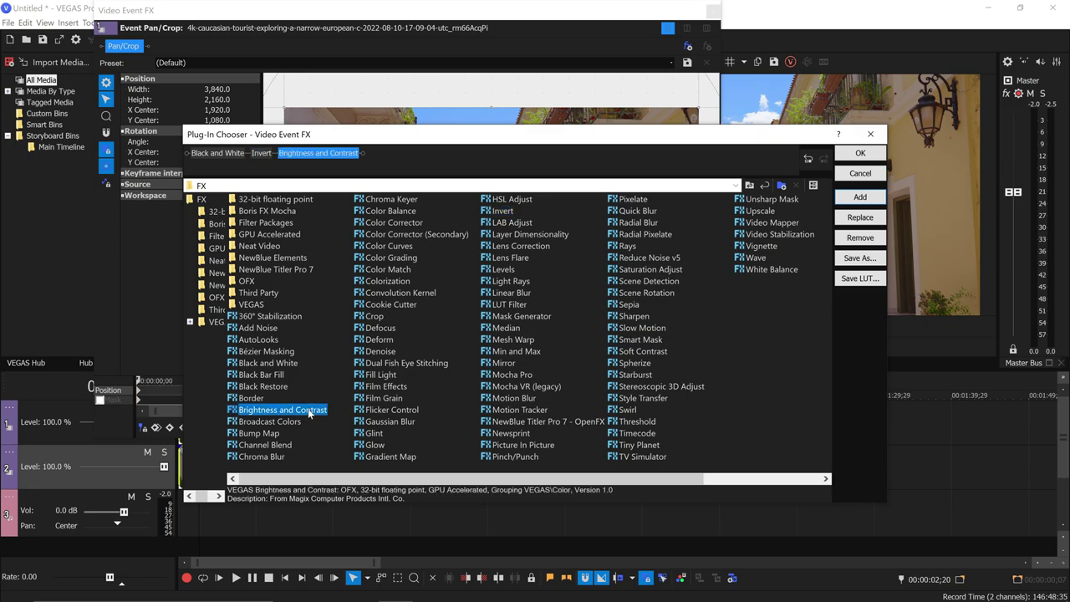
{"action": "double_click", "coordinate": [392, 421]}
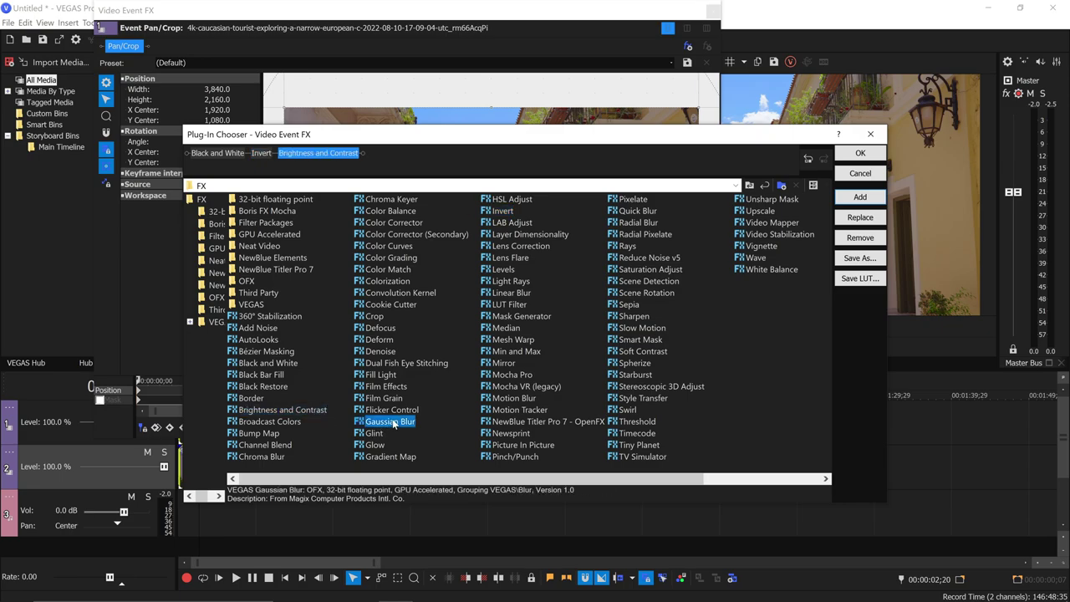
{"action": "left_click", "coordinate": [856, 155]}
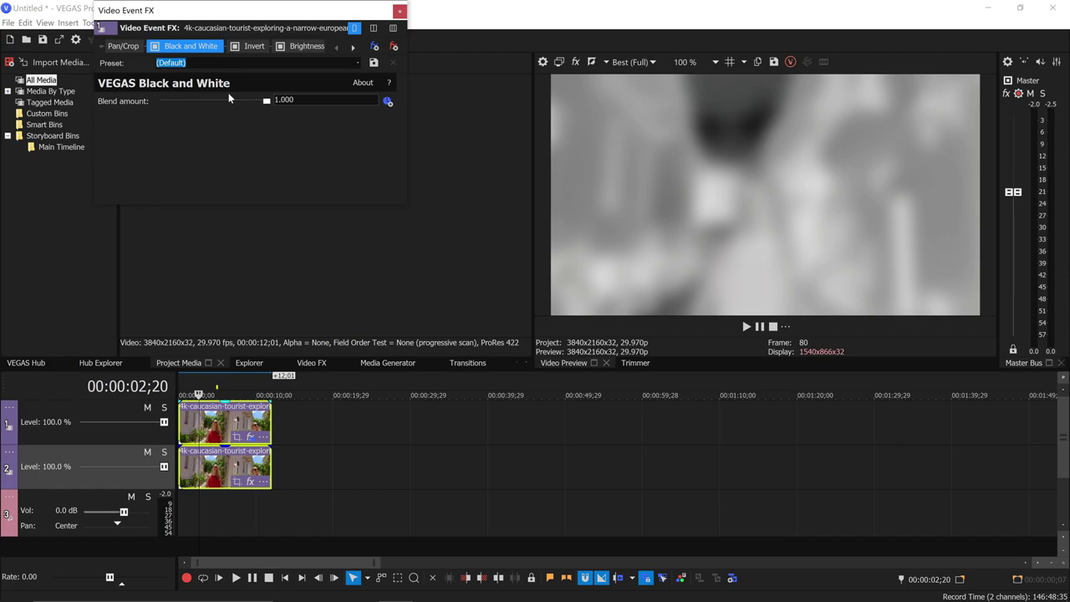
- Set both Gaussian Blur horizontal and vertical range values to 0.0400
{"action": "left_click", "coordinate": [352, 49]}
{"action": "left_click", "coordinate": [352, 48]}
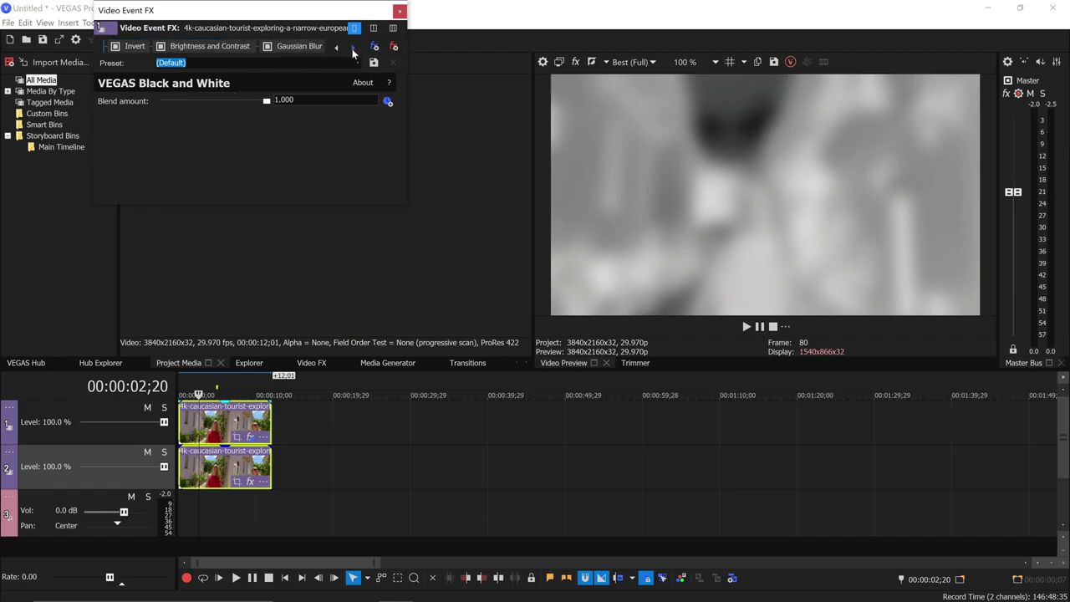
{"action": "left_click", "coordinate": [309, 47]}
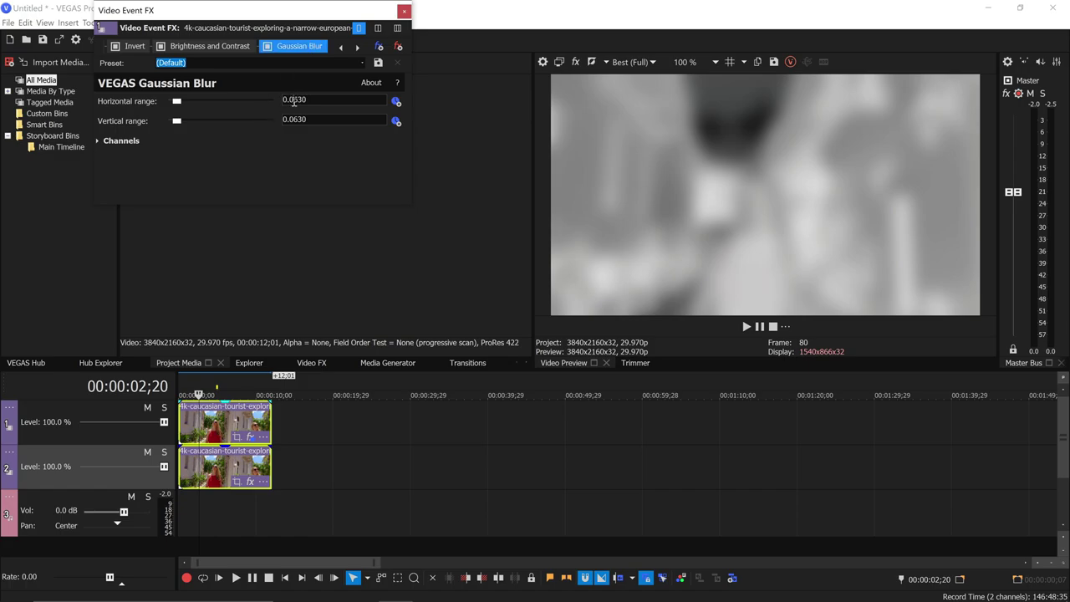
{"action": "left_click_drag", "start_coordinate": [294, 101], "coordinate": [399, 94]}
{"action": "type", "text": "400"}
{"action": "left_click", "coordinate": [294, 119]}
{"action": "left_click_drag", "start_coordinate": [294, 119], "coordinate": [390, 124]}
{"action": "type", "text": "4"}
{"action": "key", "text": "Return"}
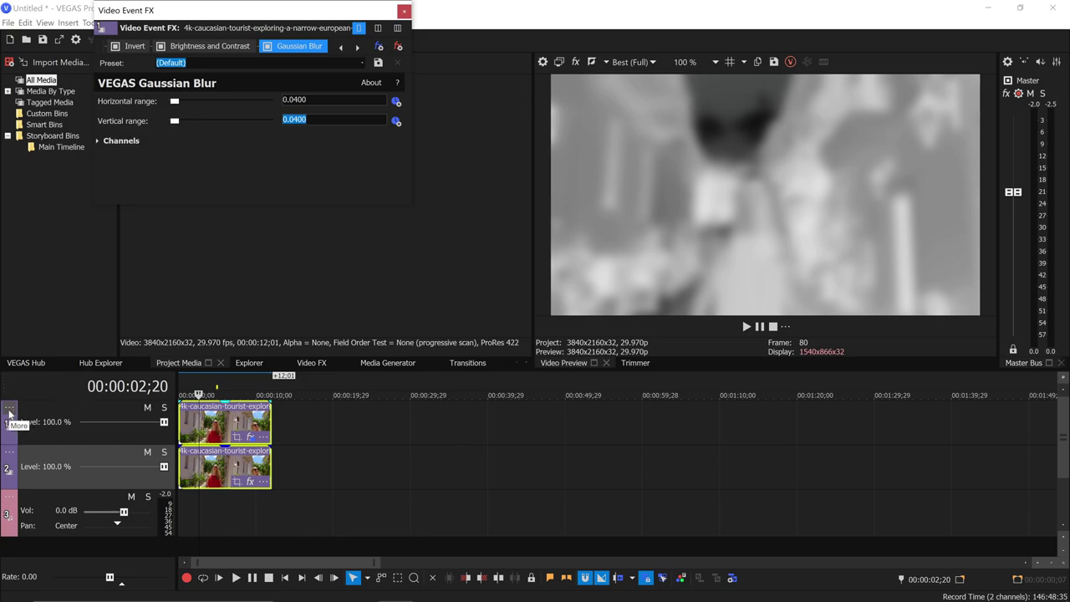
- Set the top track's compositing mode to Overlay
{"action": "left_click", "coordinate": [10, 409]}
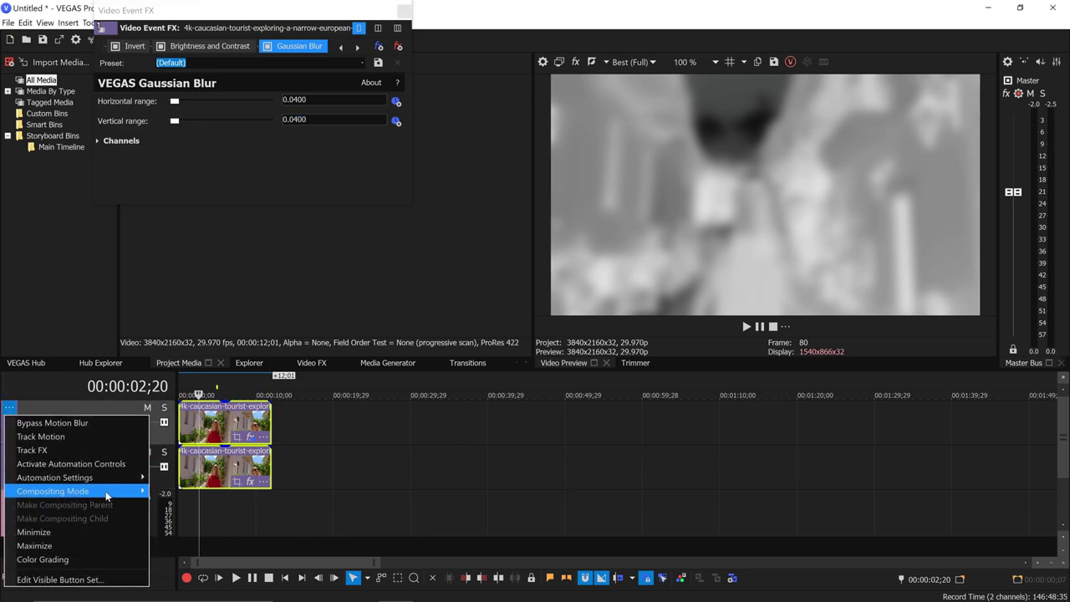
{"action": "mouse_move", "coordinate": [88, 492]}
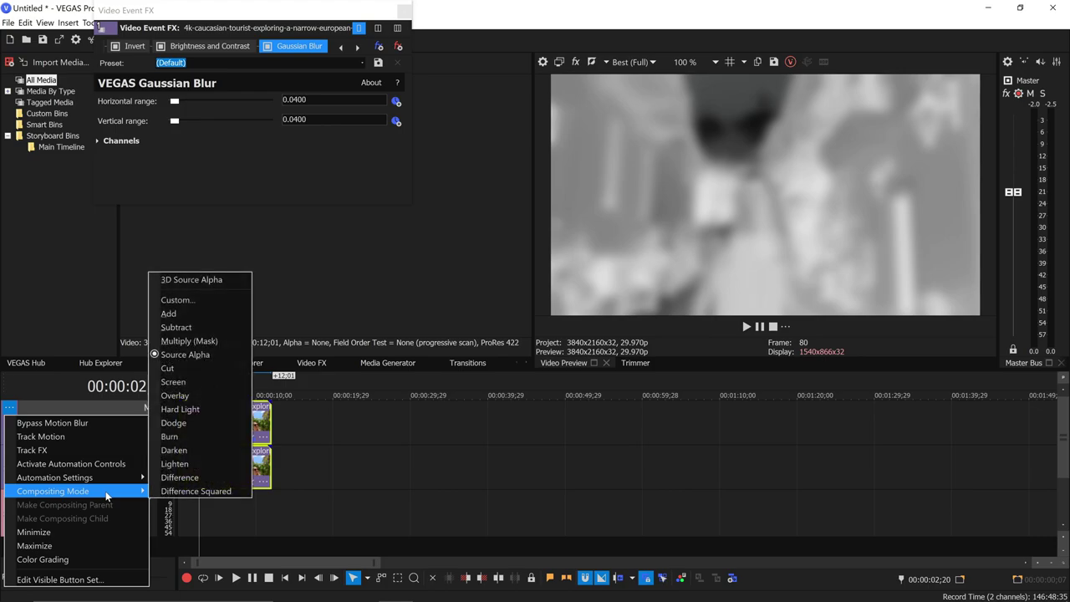
{"action": "left_click", "coordinate": [175, 395]}
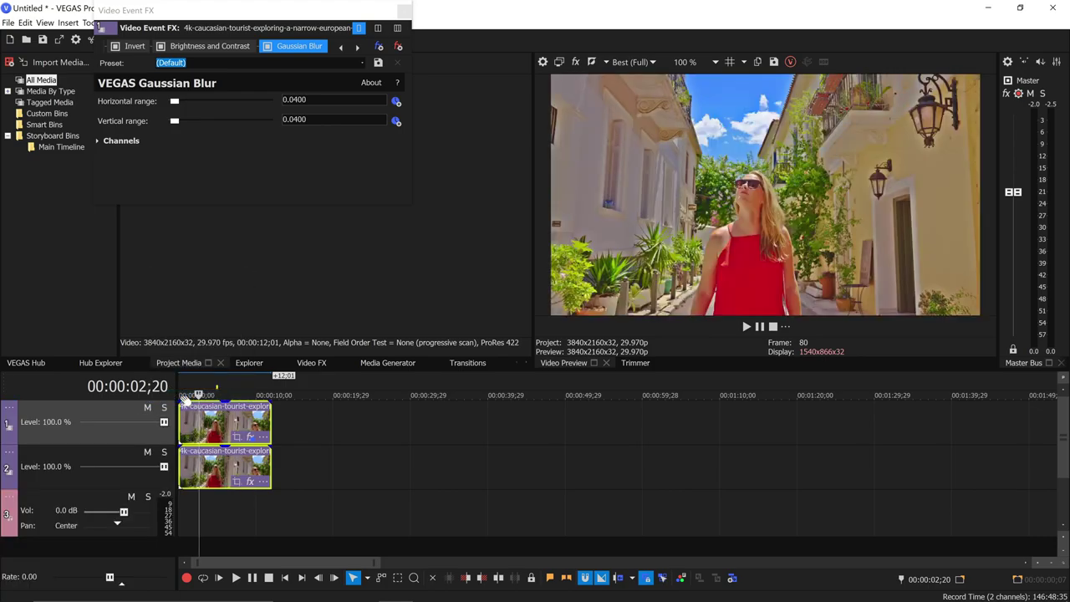
- Toggle the top track's mute to compare looks, end unmuted, then widen the horizontal blur range
{"action": "left_click", "coordinate": [148, 408]}
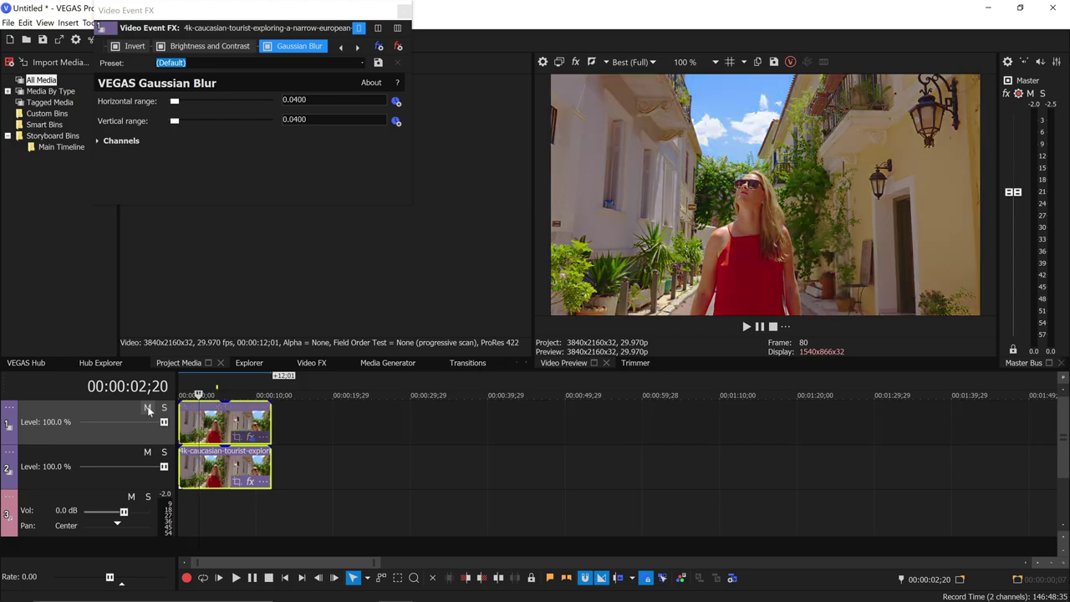
{"action": "left_click", "coordinate": [148, 408]}
{"action": "left_click", "coordinate": [148, 408]}
{"action": "left_click", "coordinate": [148, 408]}
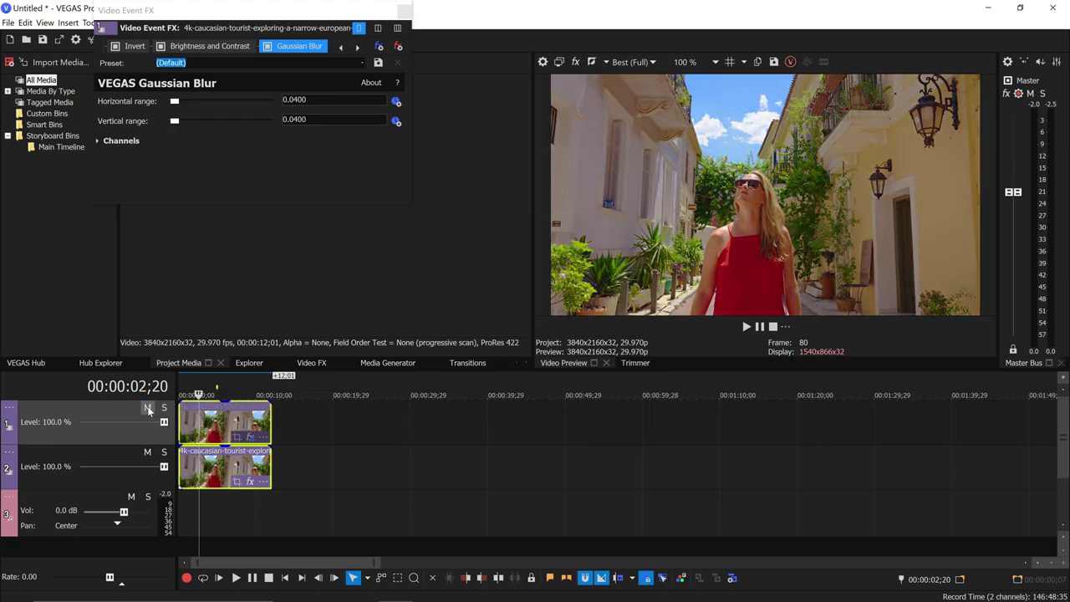
{"action": "left_click", "coordinate": [148, 408]}
{"action": "left_click", "coordinate": [148, 408]}
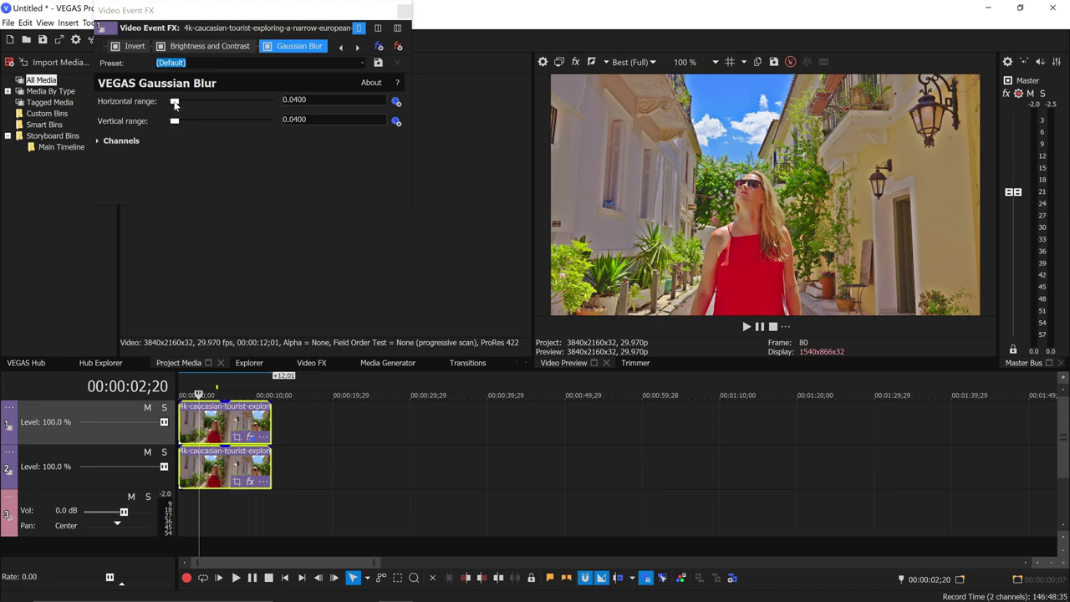
{"action": "left_click_drag", "start_coordinate": [173, 102], "coordinate": [212, 121]}
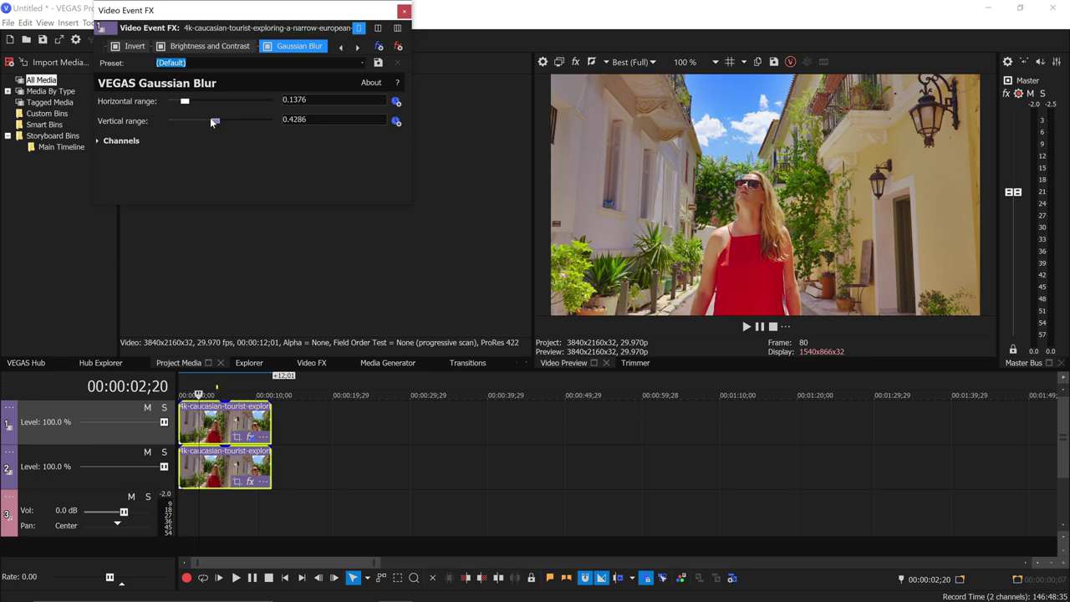
- With blur at 0.1376 horizontal and 0.4286 vertical, scroll the effect tabs back to the chain start
{"action": "left_click", "coordinate": [341, 47]}
{"action": "left_click", "coordinate": [340, 48]}
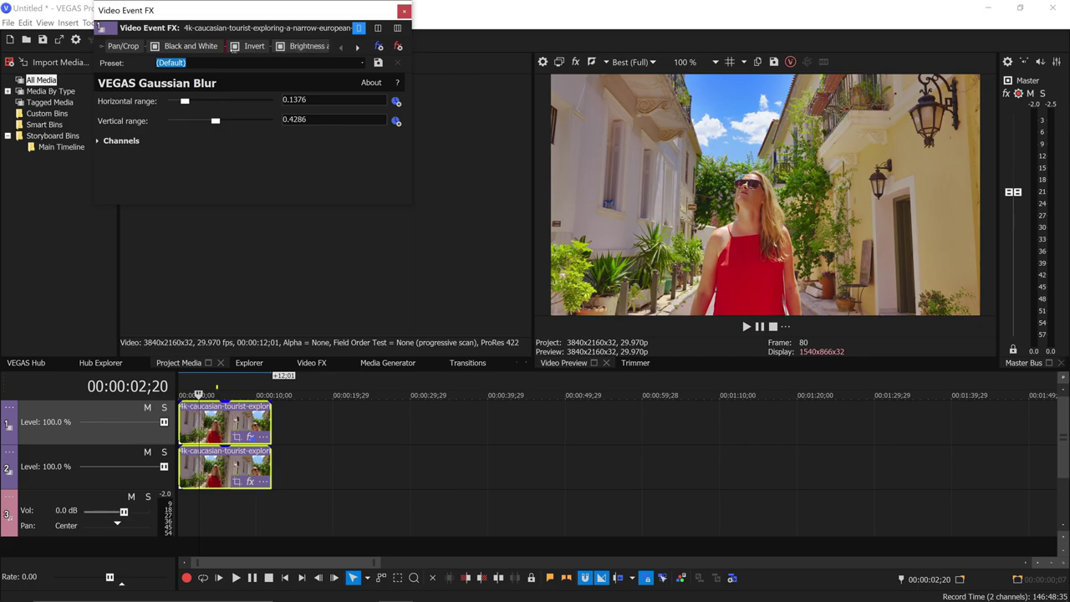
- Set Brightness and Contrast to contrast 0.302 and brightness -0.042
{"action": "left_click", "coordinate": [318, 47]}
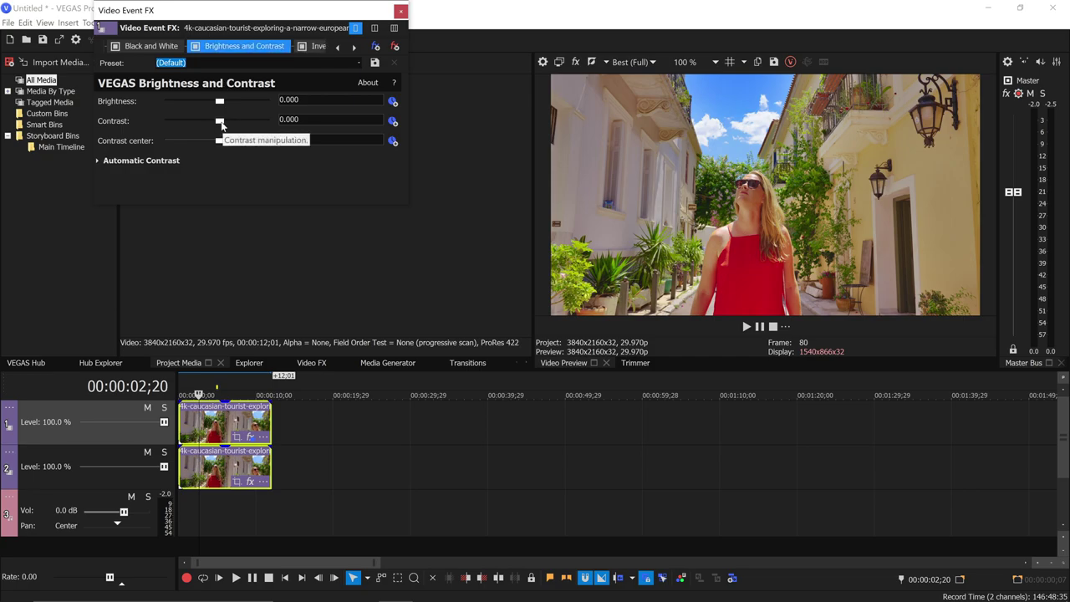
{"action": "mouse_move", "coordinate": [220, 123]}
{"action": "left_mouse_down"}
{"action": "mouse_move", "coordinate": [259, 119]}
{"action": "mouse_move", "coordinate": [234, 122]}
{"action": "mouse_move", "coordinate": [218, 107]}
{"action": "mouse_move", "coordinate": [234, 111]}
{"action": "mouse_move", "coordinate": [213, 104]}
{"action": "left_mouse_up"}
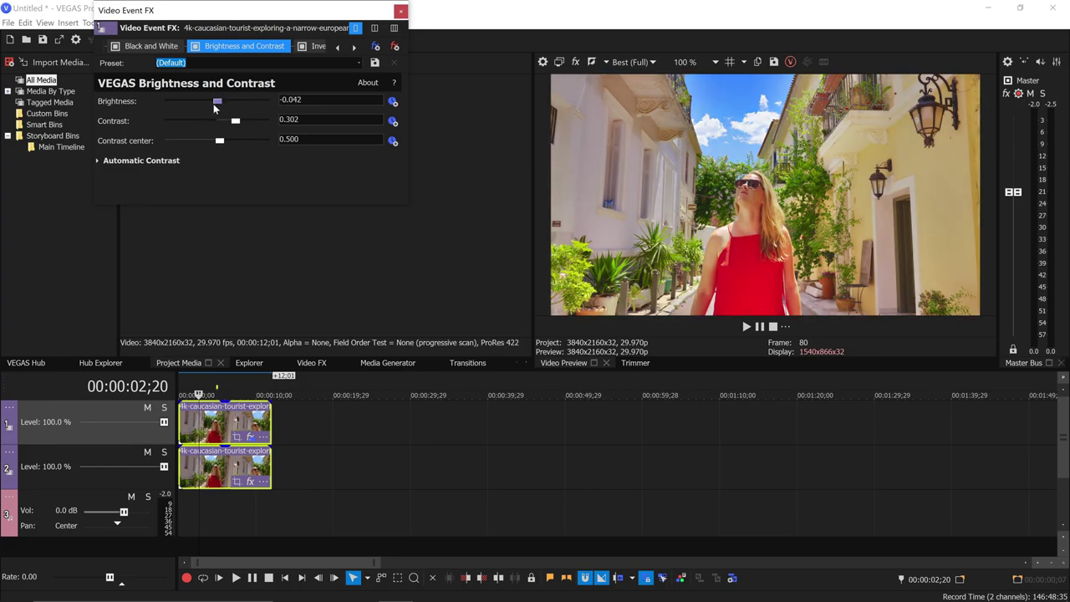
{"action": "left_click", "coordinate": [151, 47]}
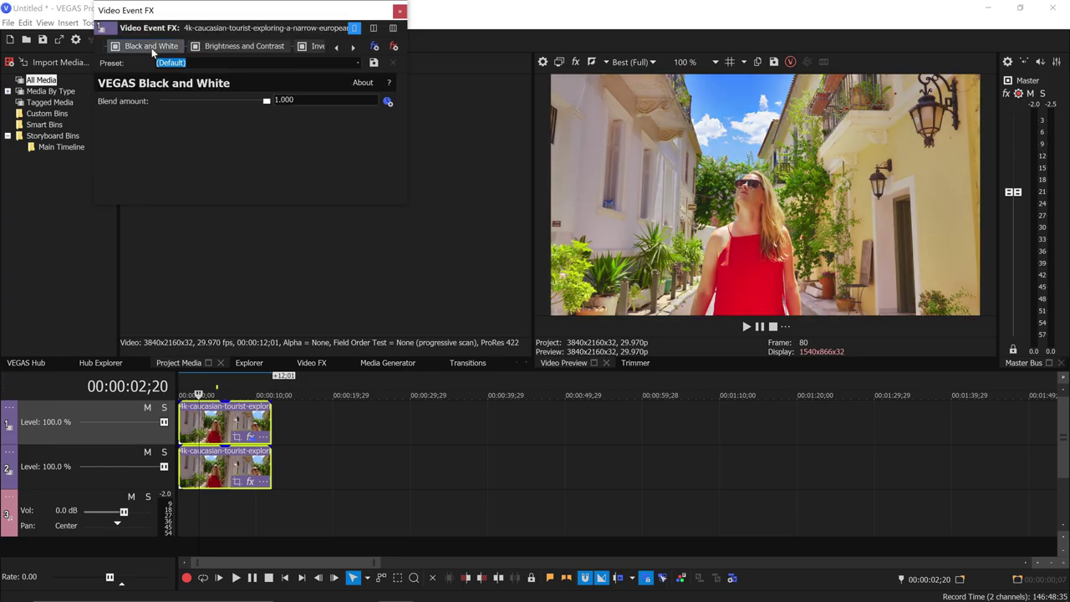
- Set the Black and White blend amount to 0.526 and type a new preset name
{"action": "left_click_drag", "start_coordinate": [262, 105], "coordinate": [216, 100]}
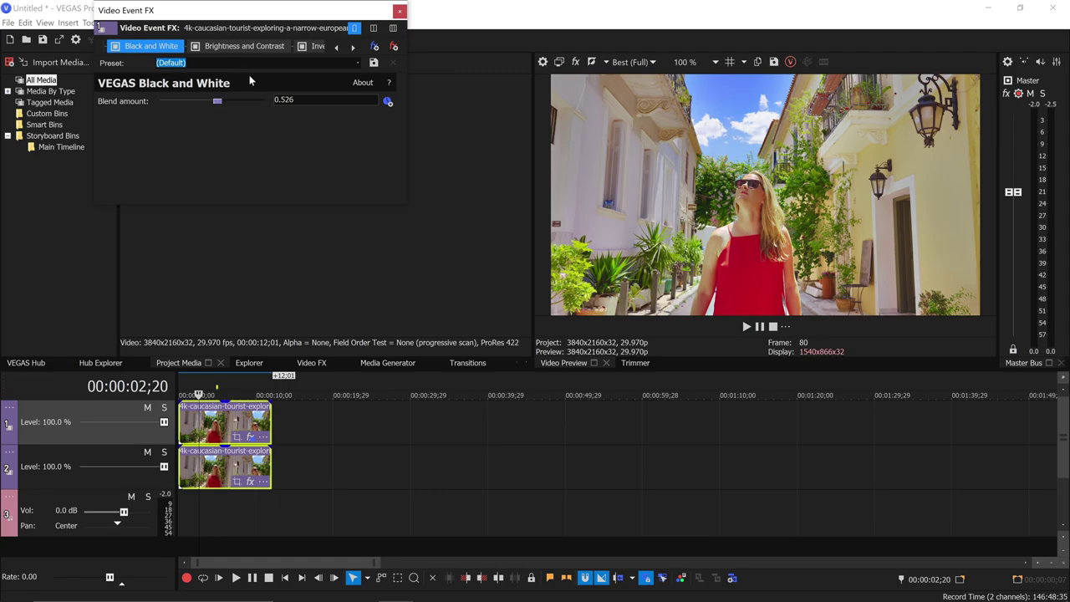
{"action": "left_click", "coordinate": [342, 63]}
{"action": "double_click", "coordinate": [342, 63]}
{"action": "type", "text": "new name"}
- Check the saved Black and White presets without choosing one, then review Brightness and Contrast and Invert settings
{"action": "left_click", "coordinate": [358, 64]}
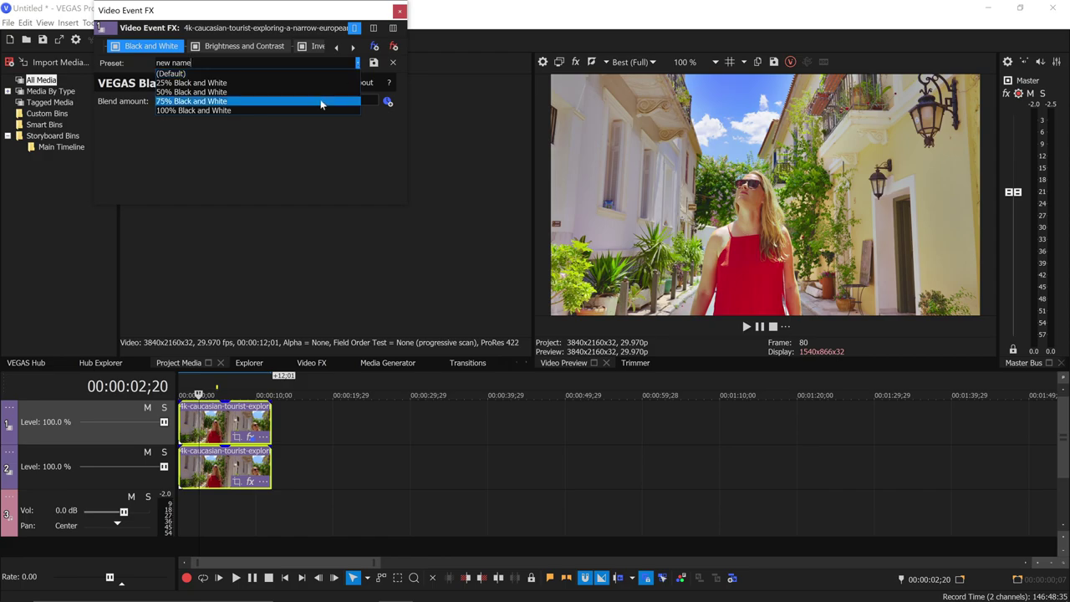
{"action": "left_click", "coordinate": [363, 164]}
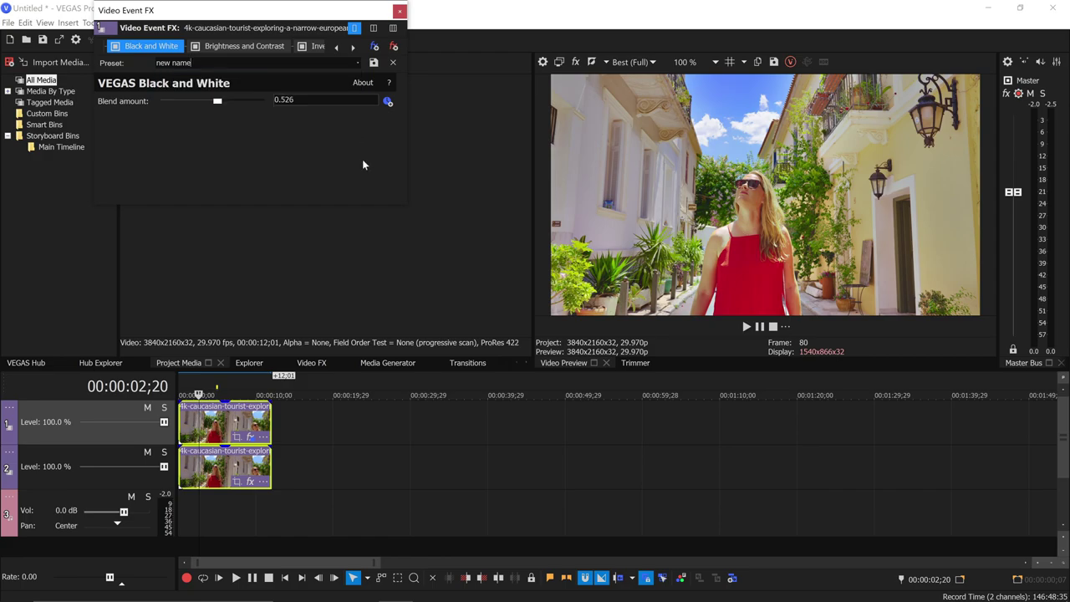
{"action": "left_click", "coordinate": [259, 51]}
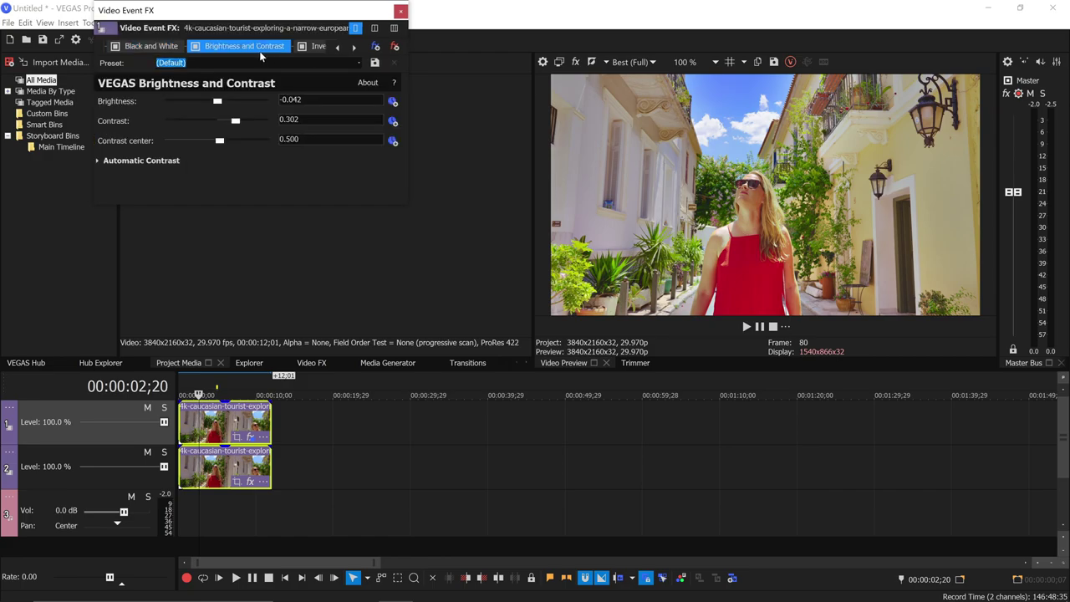
{"action": "left_click", "coordinate": [316, 46]}
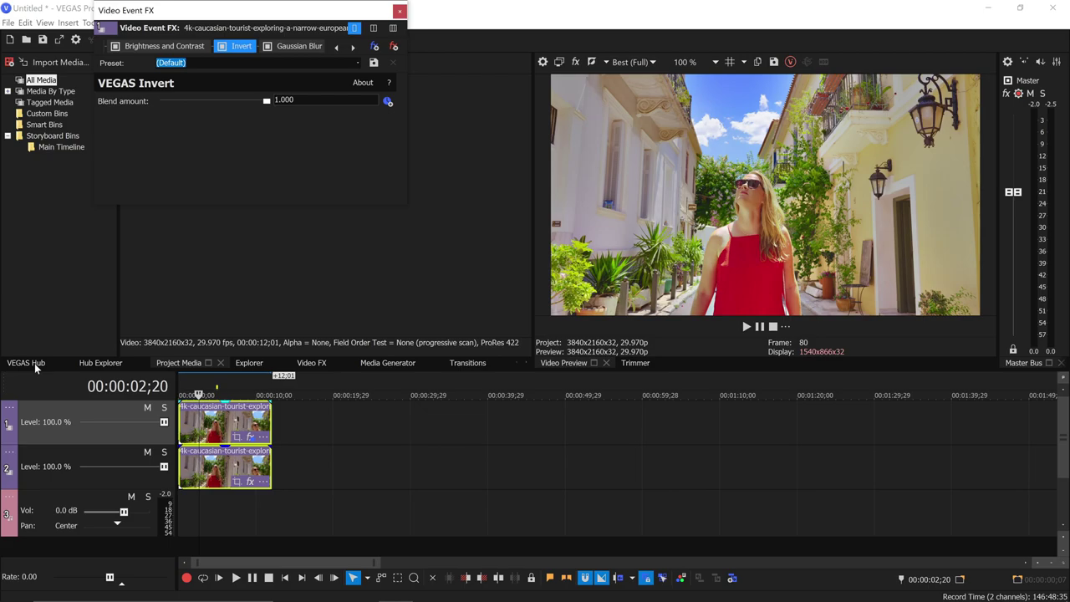
- Place the young woman forest clip from Hub Explorer after the street clip on tracks 2 and 1
{"action": "left_click", "coordinate": [89, 361]}
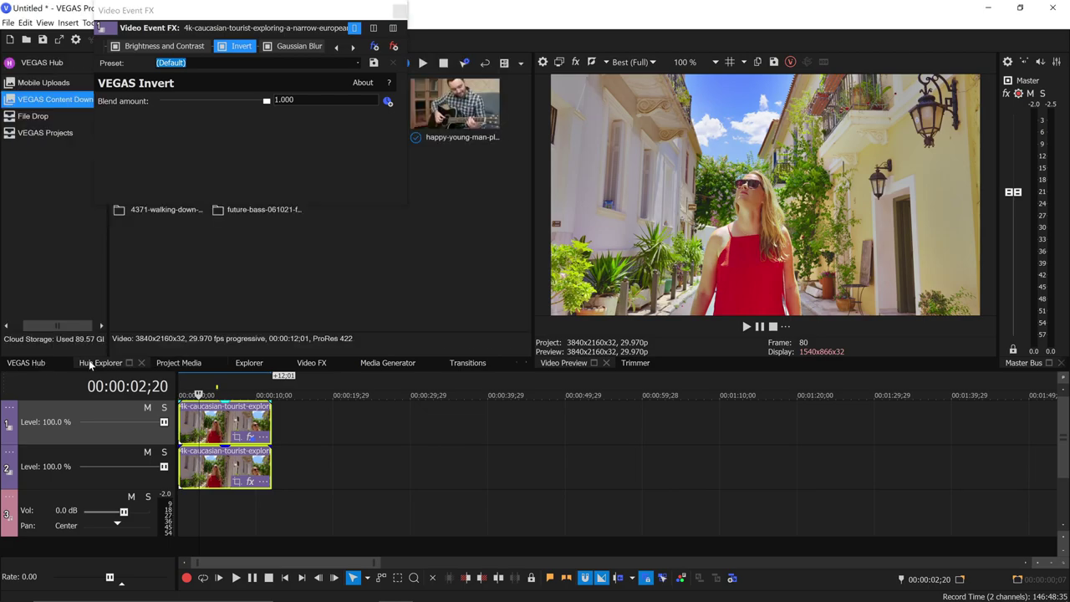
{"action": "left_click", "coordinate": [400, 11]}
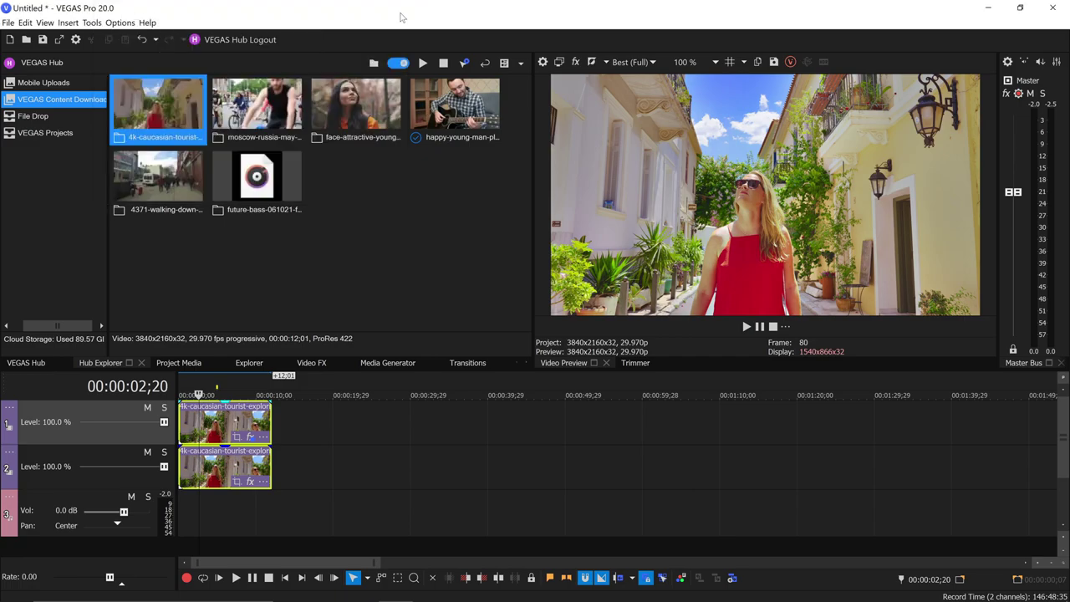
{"action": "left_click", "coordinate": [311, 121]}
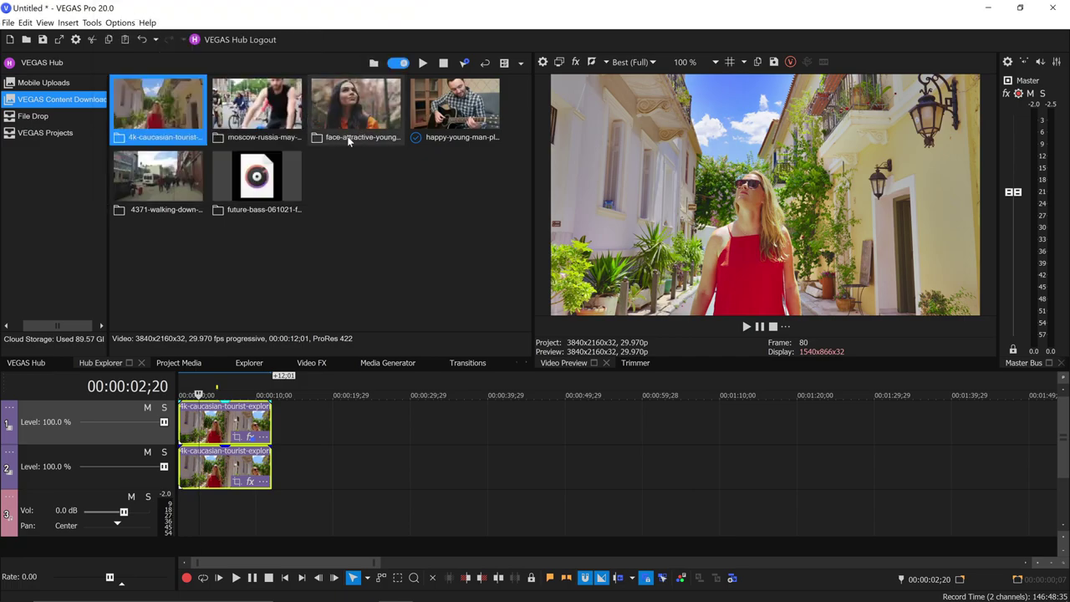
{"action": "left_click_drag", "start_coordinate": [350, 142], "coordinate": [292, 483]}
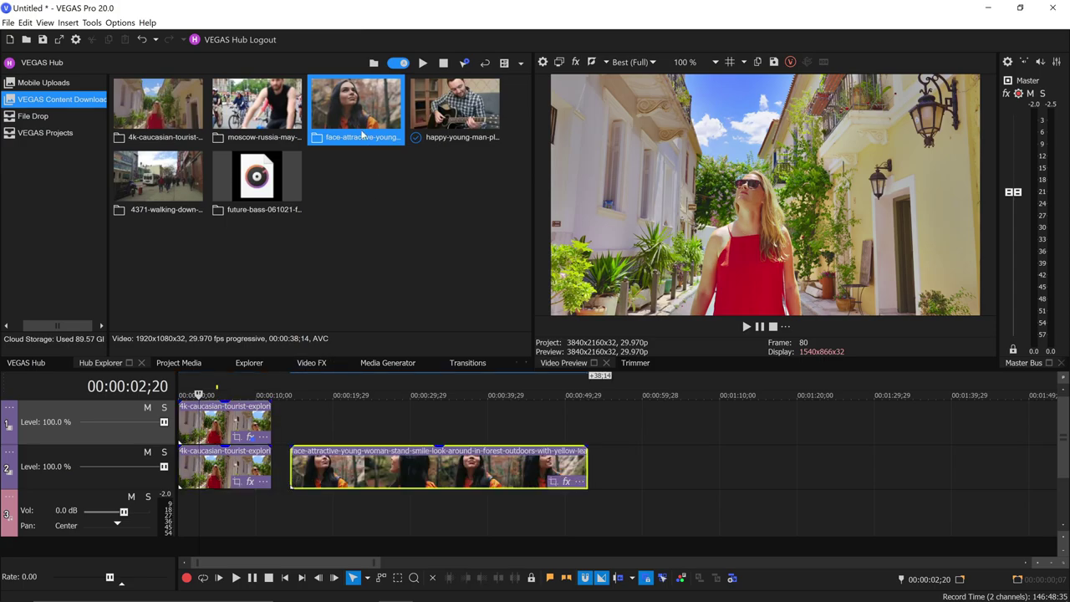
{"action": "left_click_drag", "start_coordinate": [357, 136], "coordinate": [297, 427]}
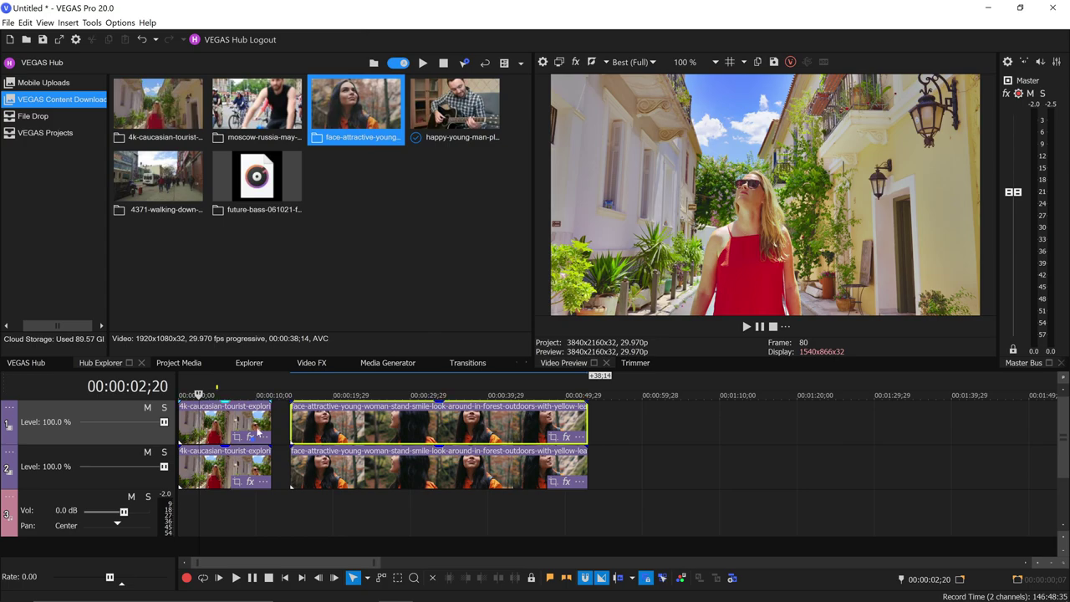
{"action": "left_click", "coordinate": [215, 428]}
- Copy the street clip and paste its event attributes onto the woman clip on track 1
{"action": "right_click", "coordinate": [216, 428]}
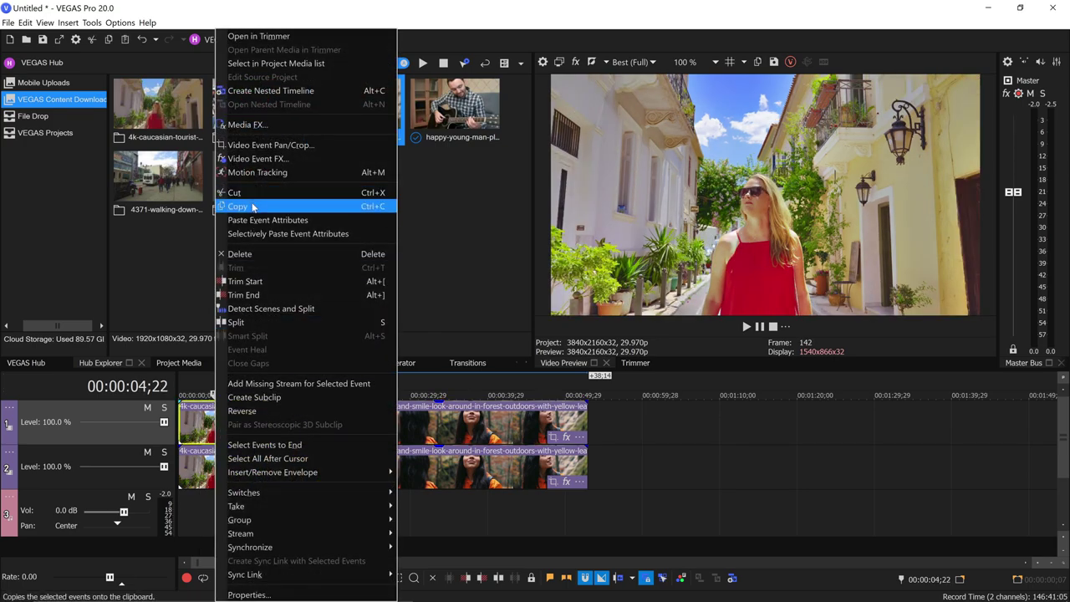
{"action": "left_click", "coordinate": [252, 207]}
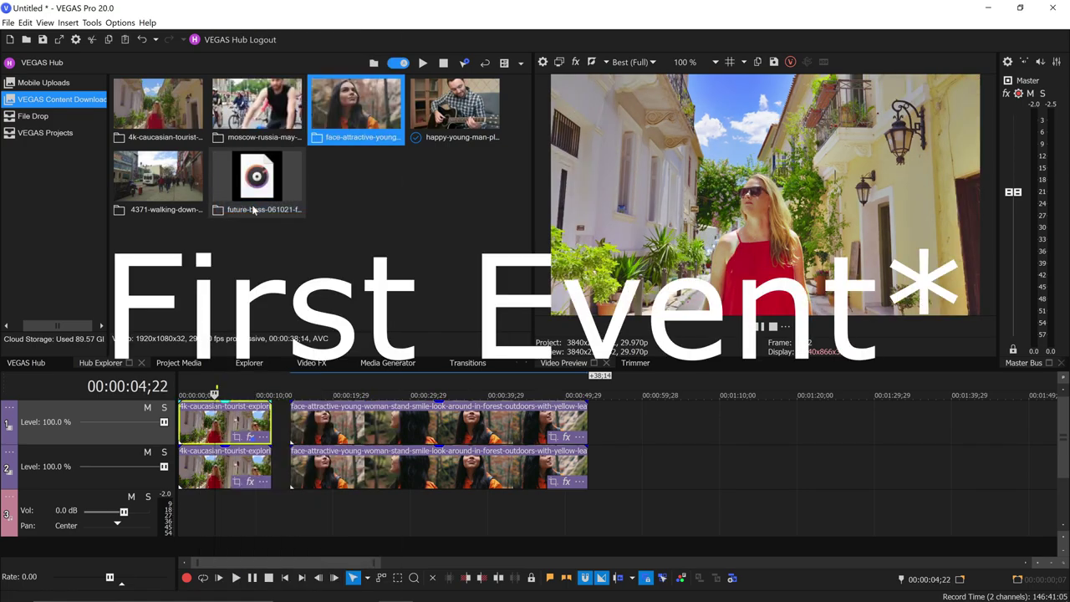
{"action": "left_click", "coordinate": [340, 418]}
{"action": "right_click", "coordinate": [340, 419]}
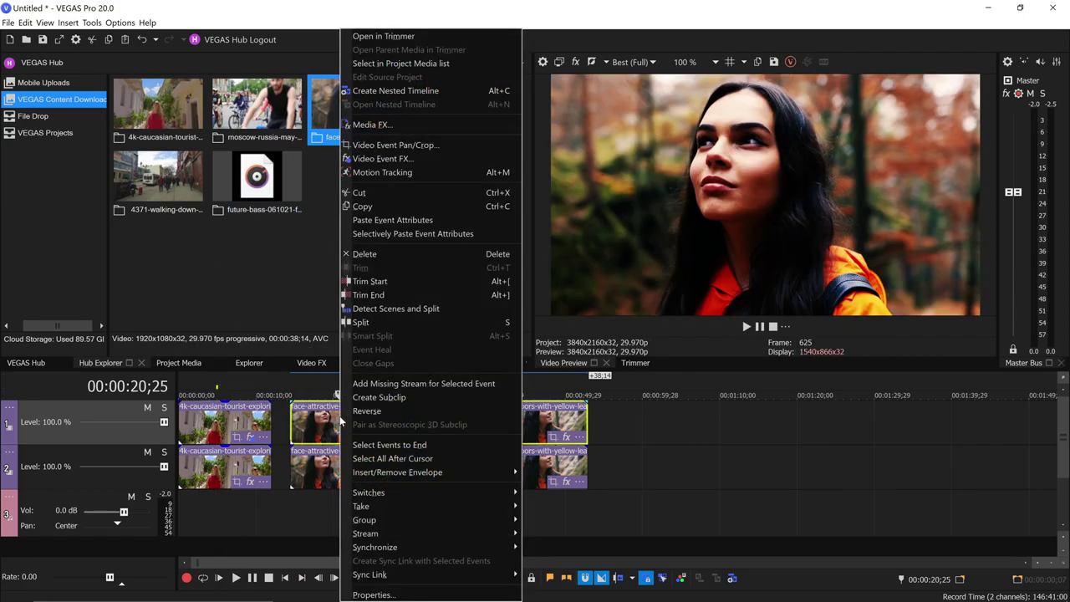
{"action": "left_click", "coordinate": [404, 221]}
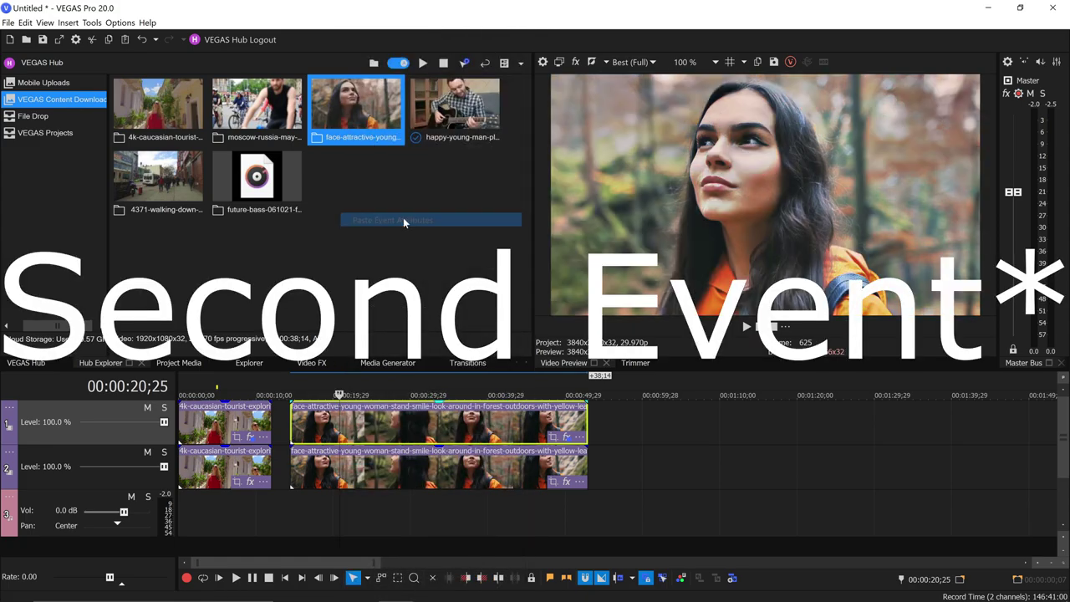
- Toggle track 1 mute to compare looks, ending unmuted with the playhead in the woman clip
{"action": "left_click", "coordinate": [148, 408]}
{"action": "left_click", "coordinate": [231, 395]}
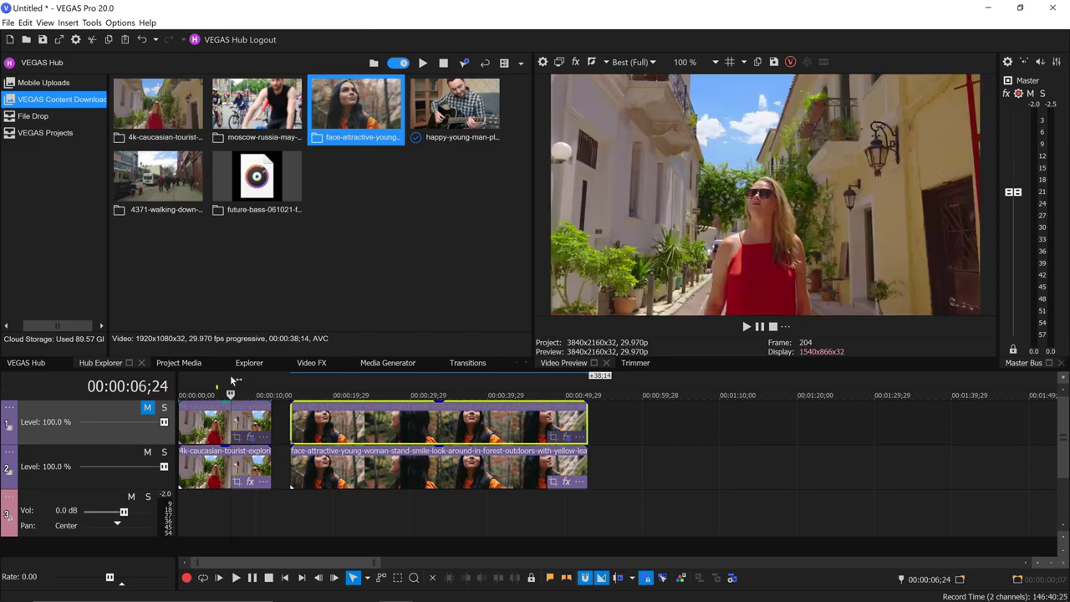
{"action": "left_click", "coordinate": [148, 408]}
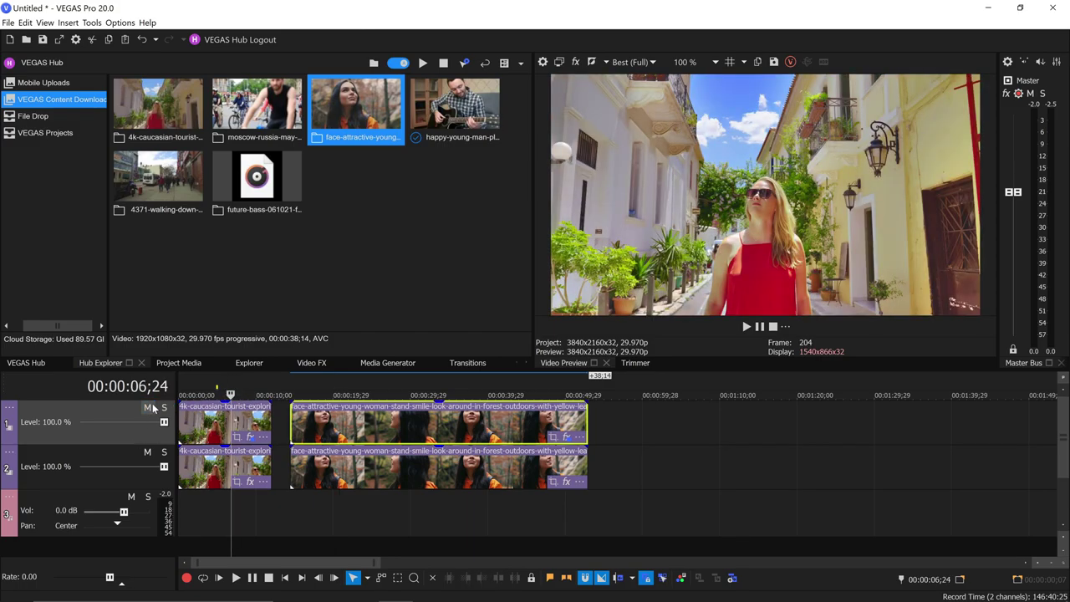
{"action": "left_click", "coordinate": [148, 408]}
{"action": "left_click", "coordinate": [149, 409]}
{"action": "left_click", "coordinate": [149, 408]}
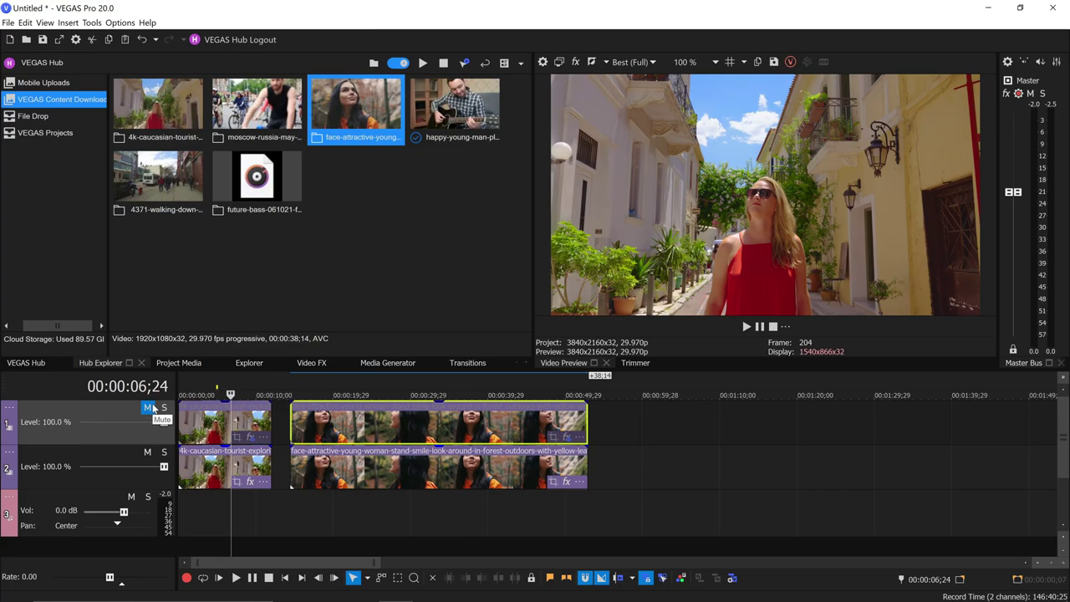
{"action": "left_click", "coordinate": [149, 408]}
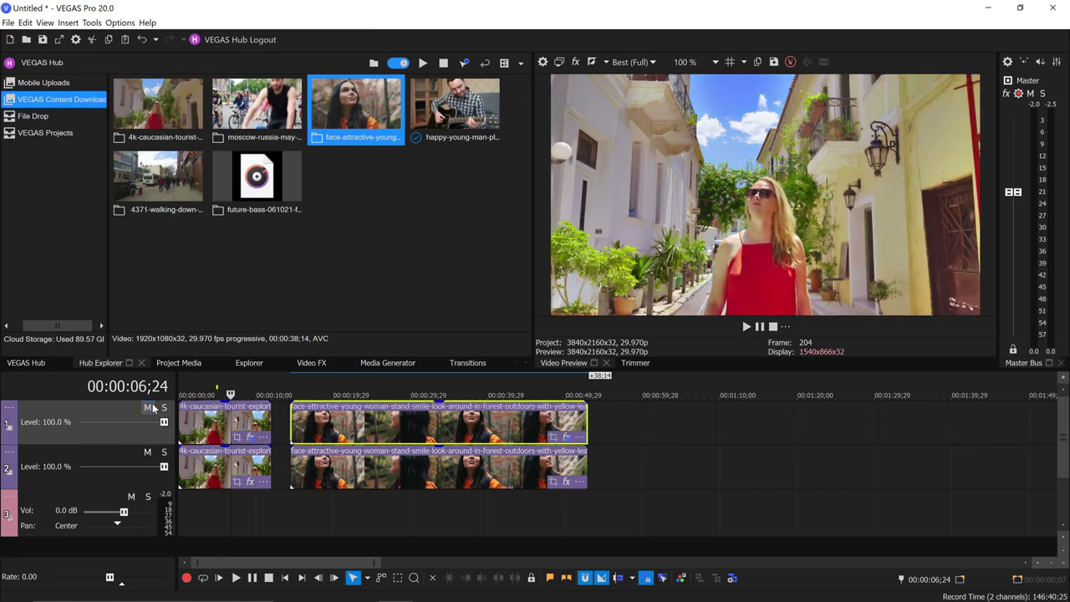
{"action": "left_click", "coordinate": [383, 384]}
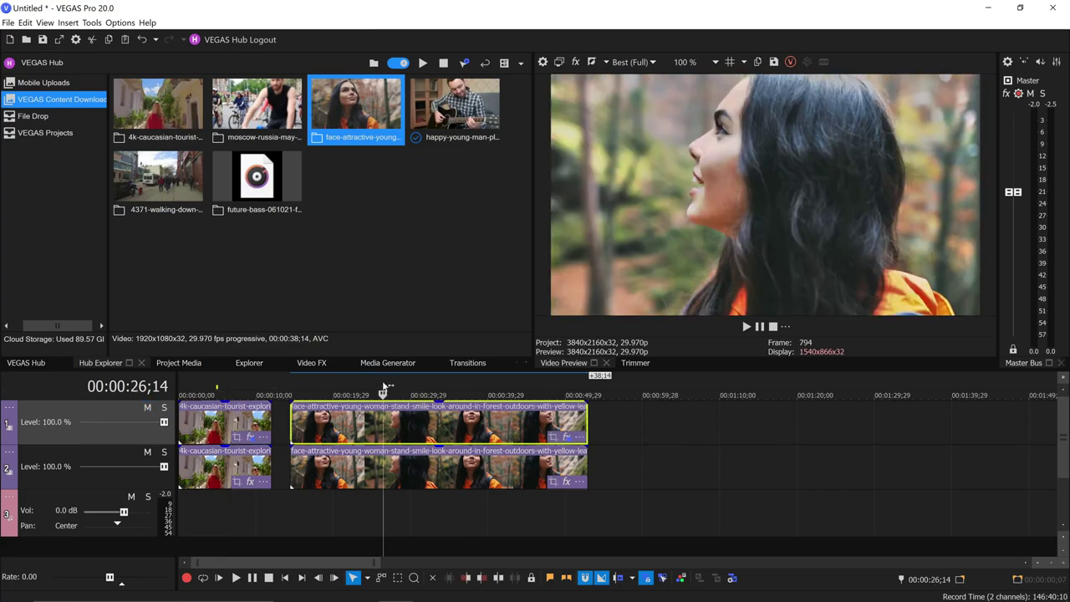
{"action": "left_click", "coordinate": [566, 437]}
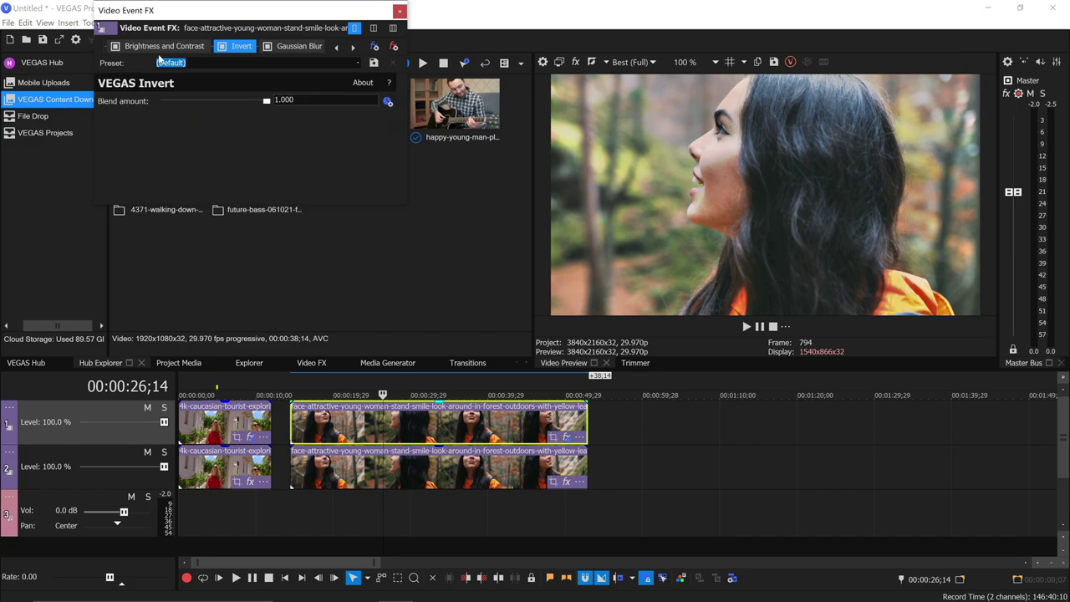
{"action": "left_click", "coordinate": [244, 46]}
{"action": "left_click", "coordinate": [336, 46]}
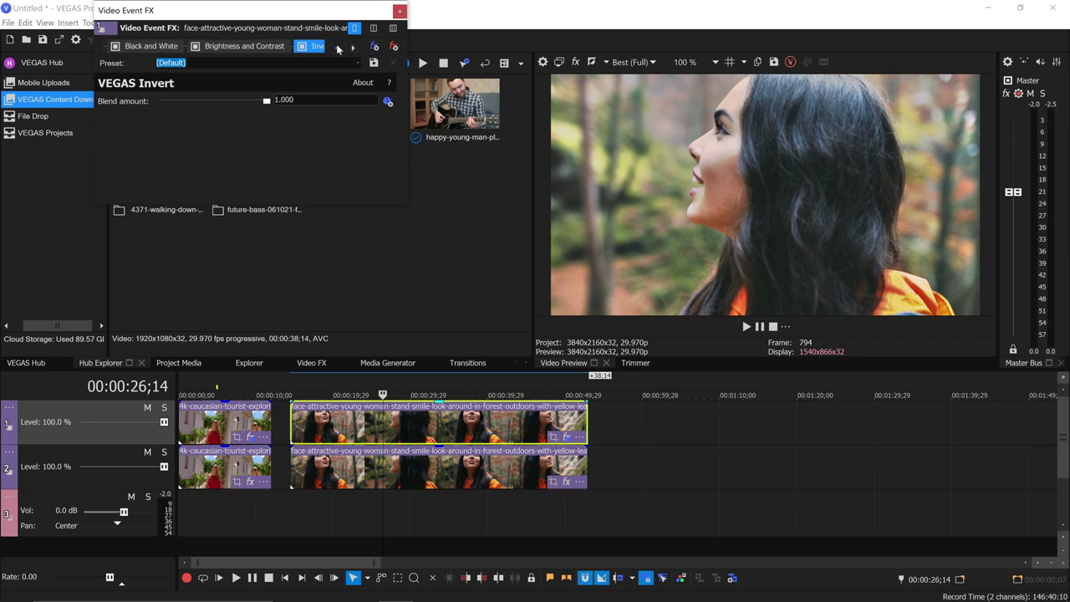
{"action": "left_click", "coordinate": [336, 47]}
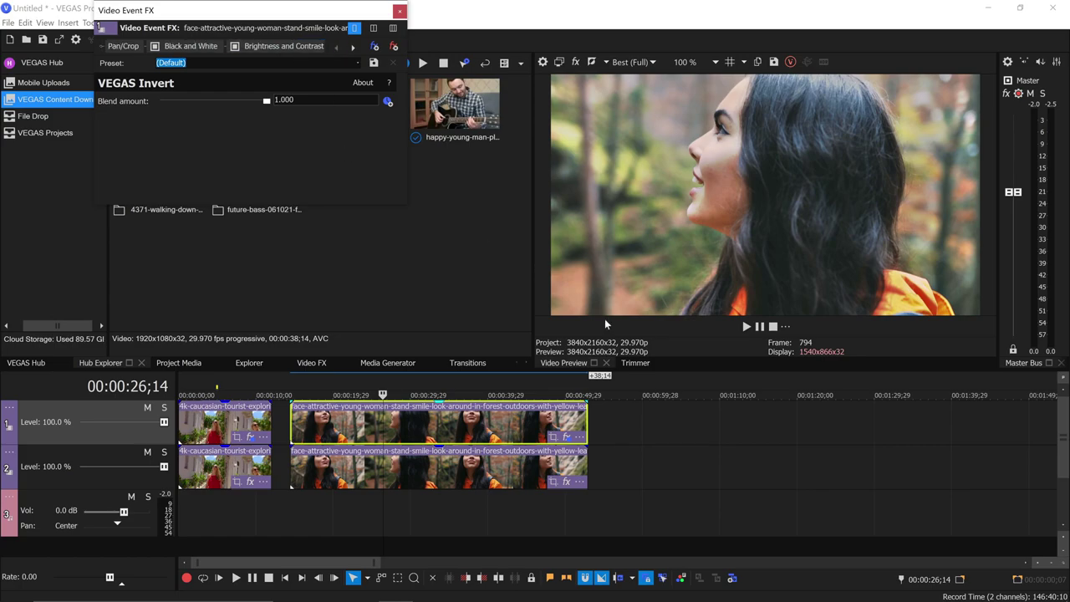
{"action": "left_click", "coordinate": [684, 579]}
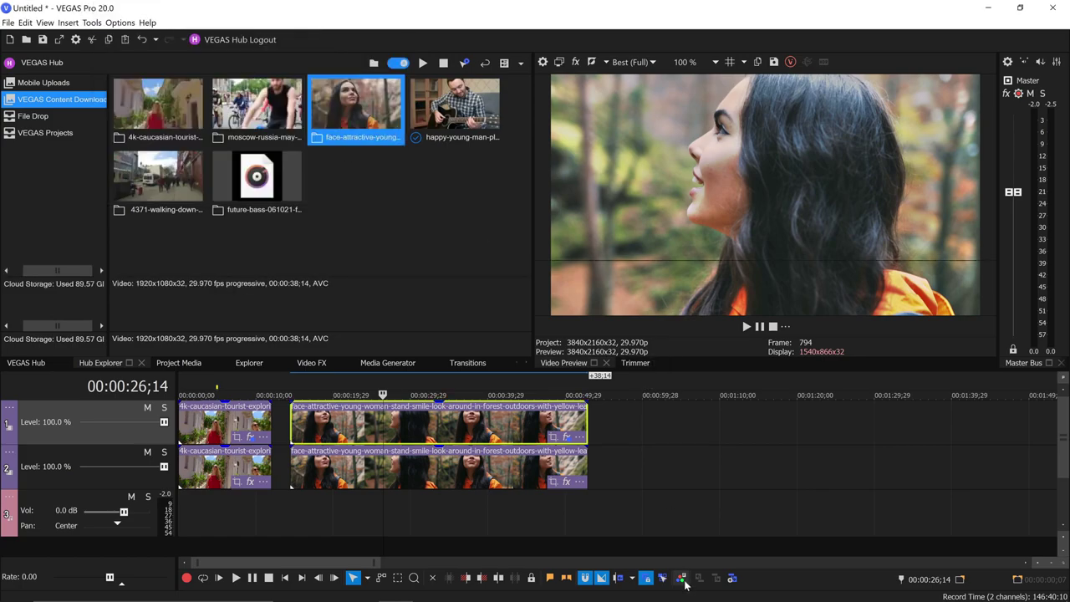
- Open the forest clip in Color Grading and shift Gamma to R 1.255, G 0.895, B 1.166
{"action": "left_click", "coordinate": [683, 579]}
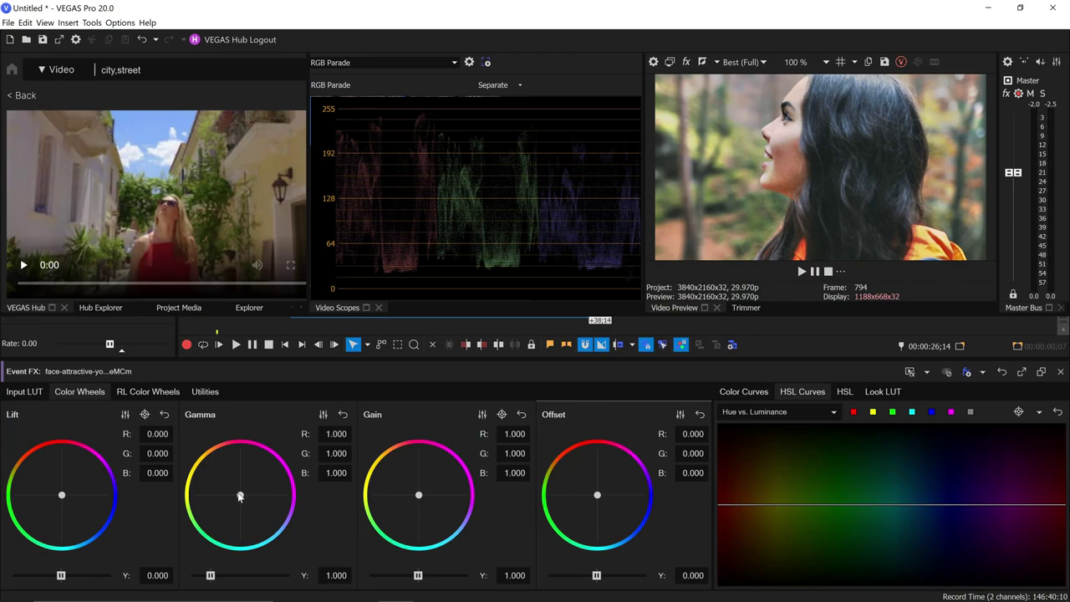
{"action": "left_click_drag", "start_coordinate": [240, 498], "coordinate": [242, 494]}
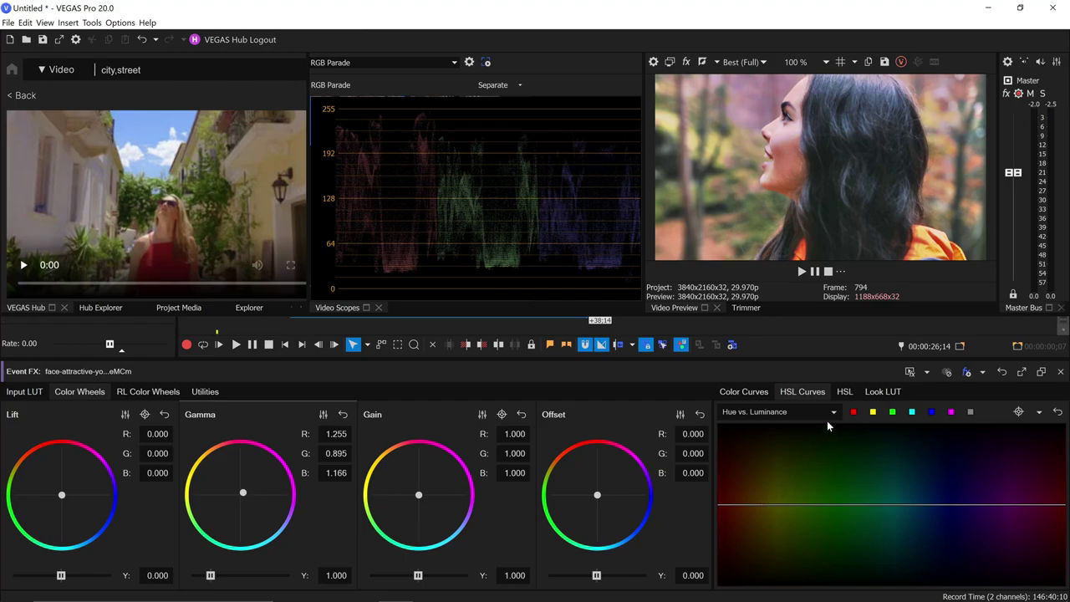
{"action": "left_click", "coordinate": [831, 413]}
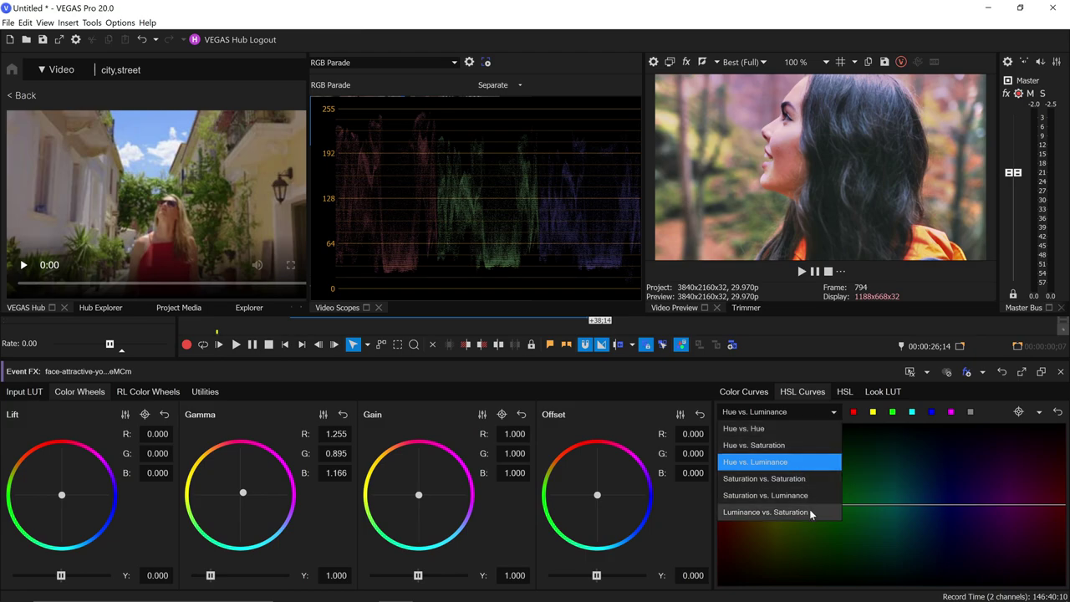
{"action": "left_click", "coordinate": [834, 413]}
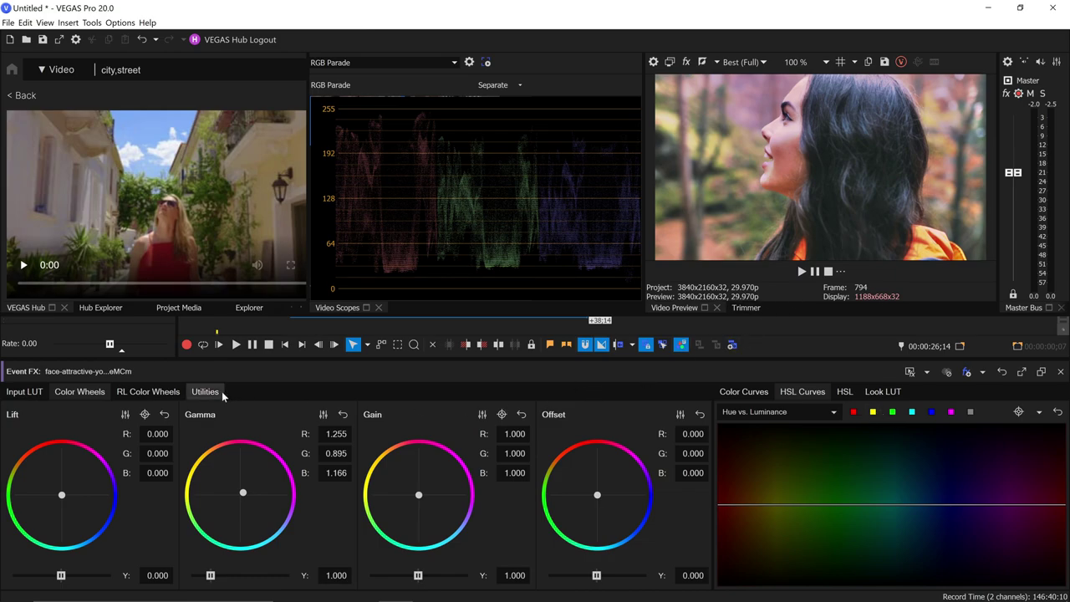
- Switch to the RL Color Wheels and close the Color Grading panel, keeping the gamma change
{"action": "left_click", "coordinate": [148, 392]}
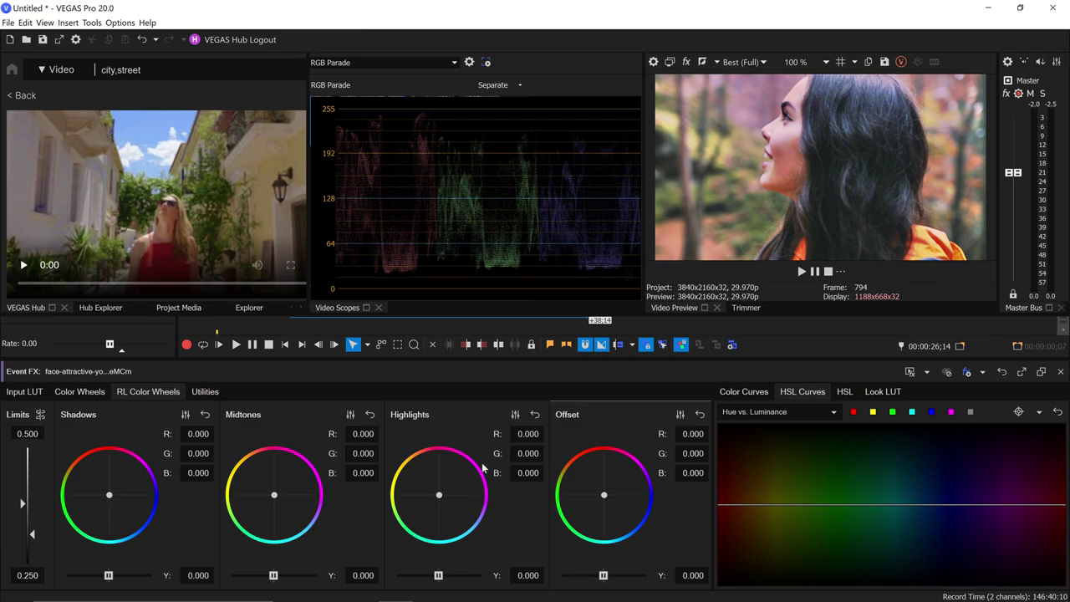
{"action": "left_click", "coordinate": [1061, 372]}
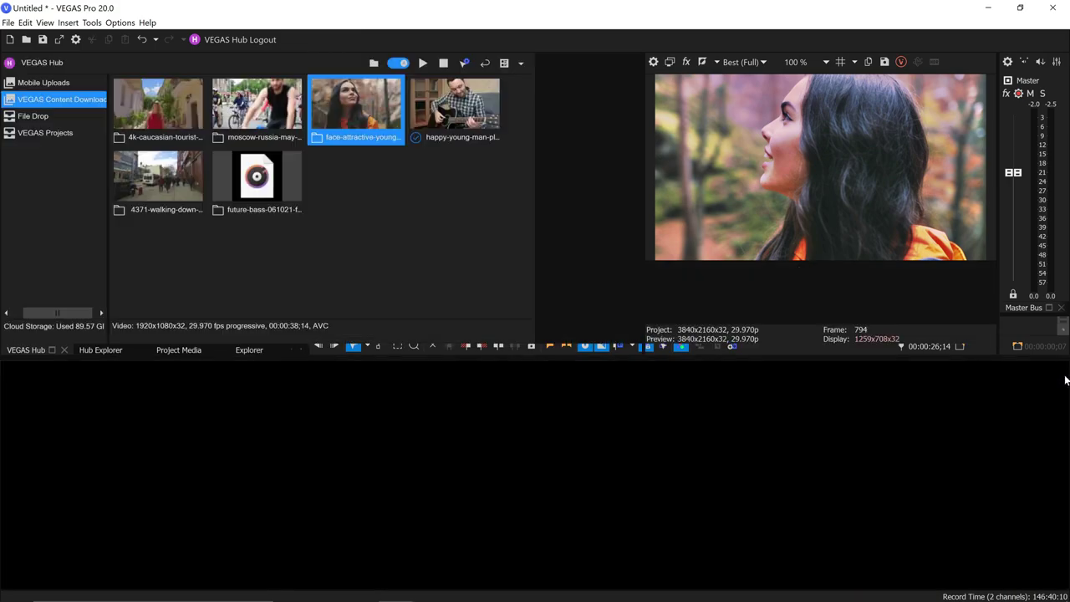